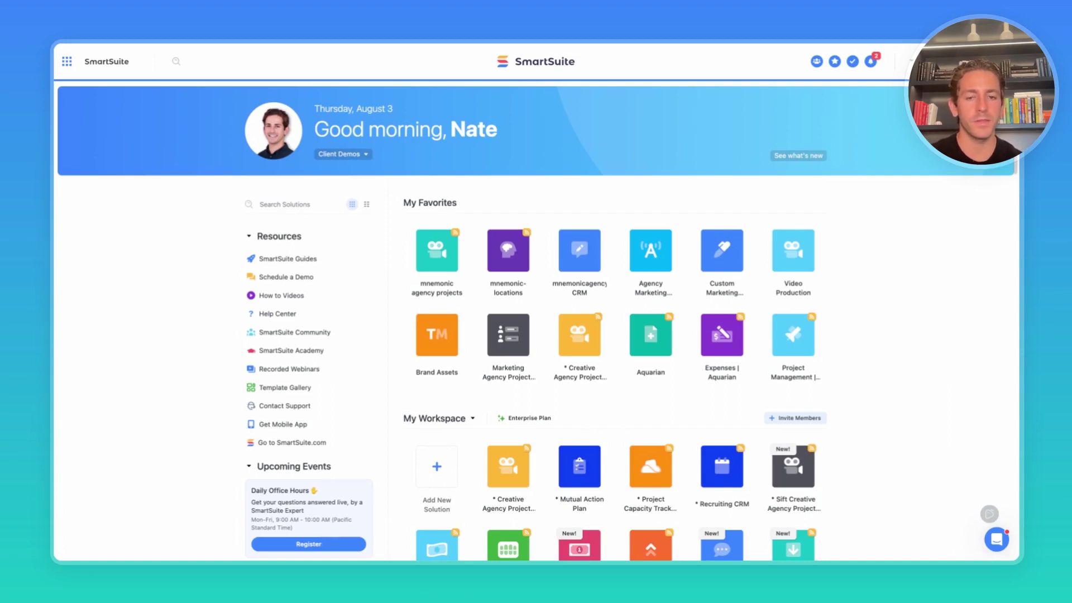
Browse the SmartSuite Showcases solution templates, then close the template gallery.
{"action": "left_click", "coordinate": [438, 475]}
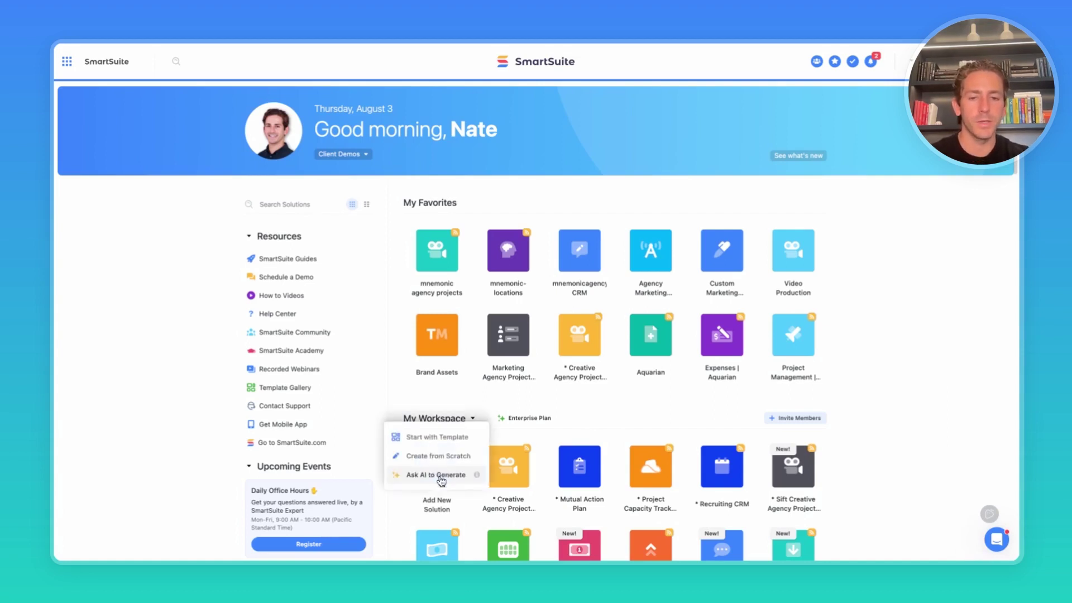
{"action": "left_click", "coordinate": [441, 438]}
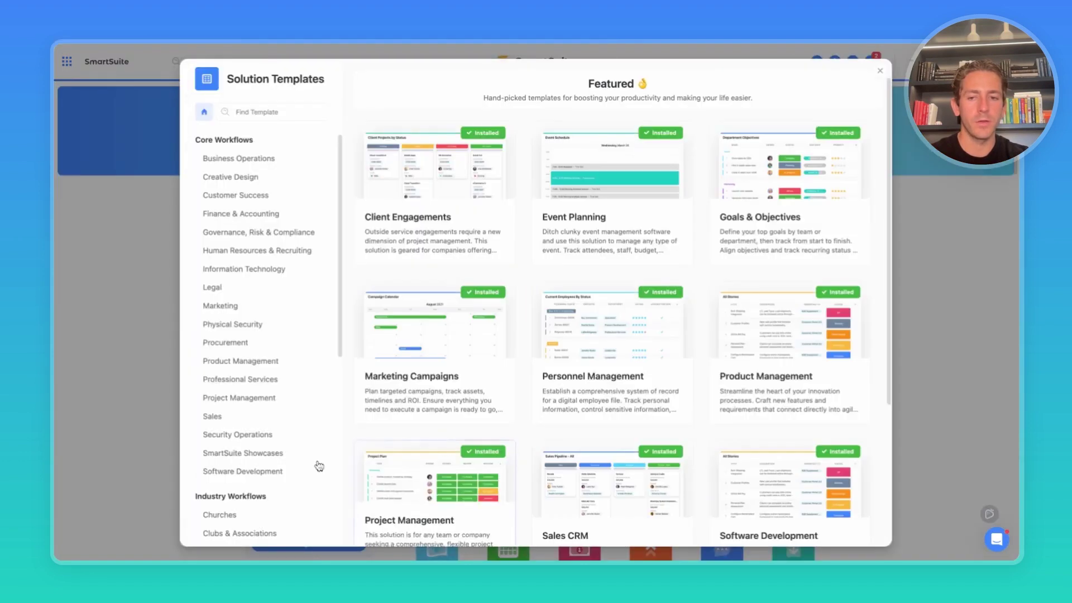
{"action": "left_click", "coordinate": [286, 458]}
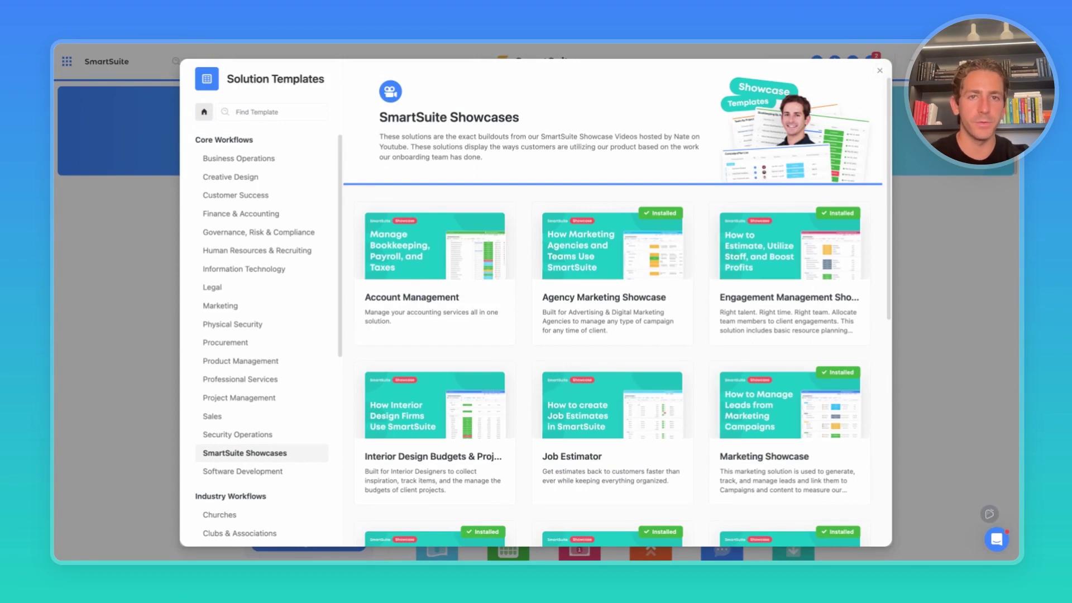
{"action": "left_click", "coordinate": [880, 70]}
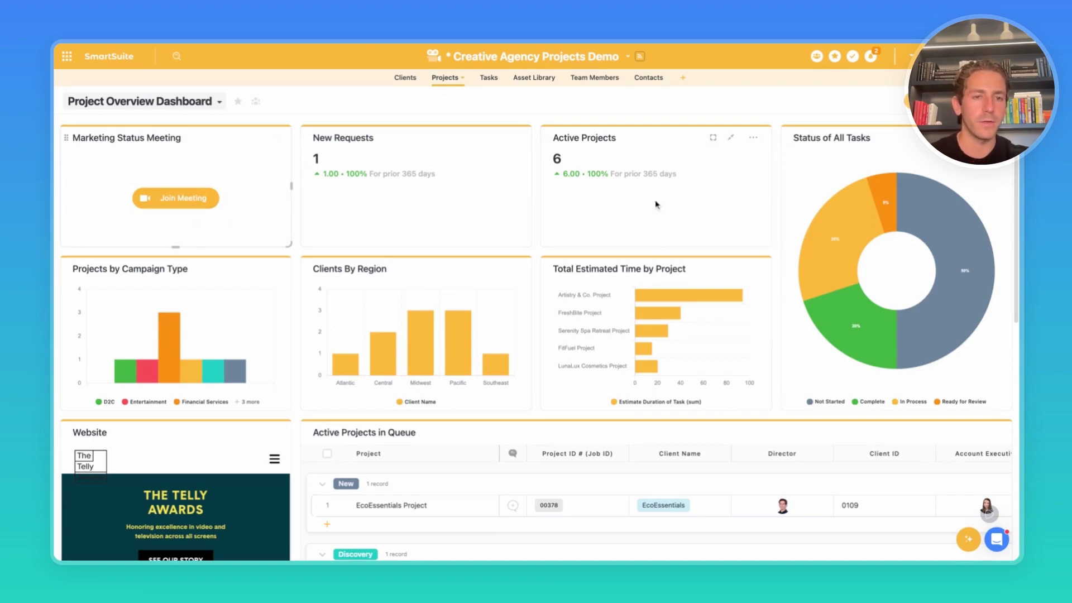
{"action": "mouse_move", "coordinate": [881, 206]}
{"action": "mouse_move", "coordinate": [928, 321]}
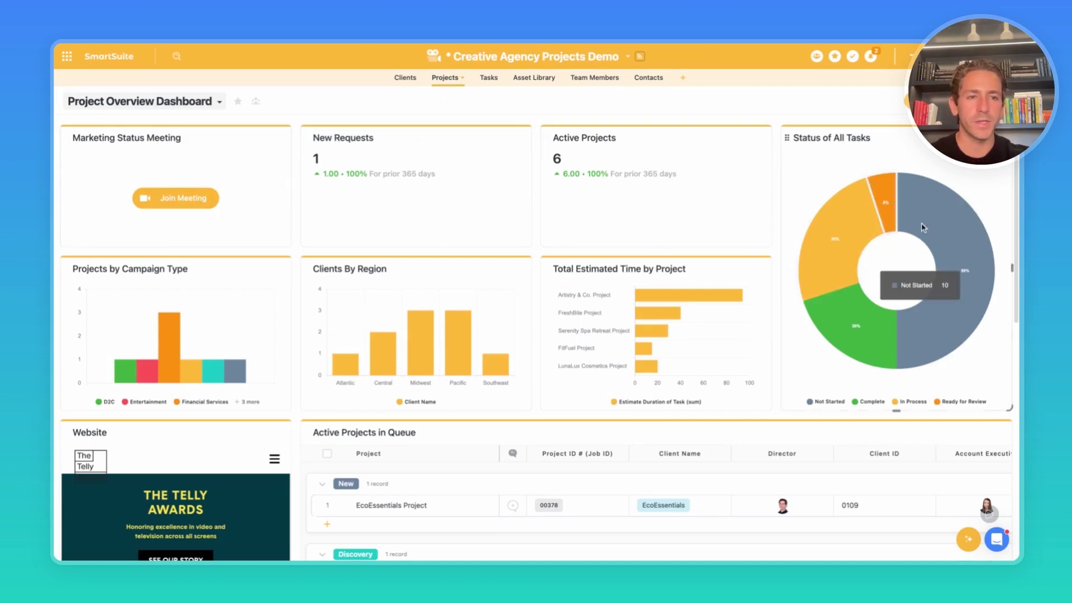
{"action": "left_click", "coordinate": [929, 321]}
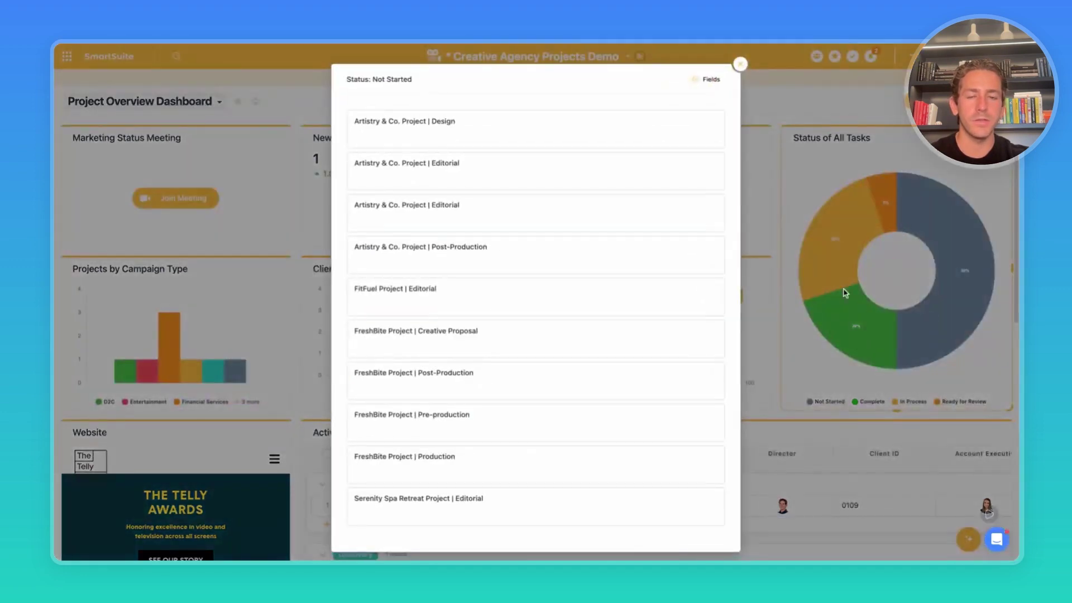
{"action": "left_click", "coordinate": [630, 131]}
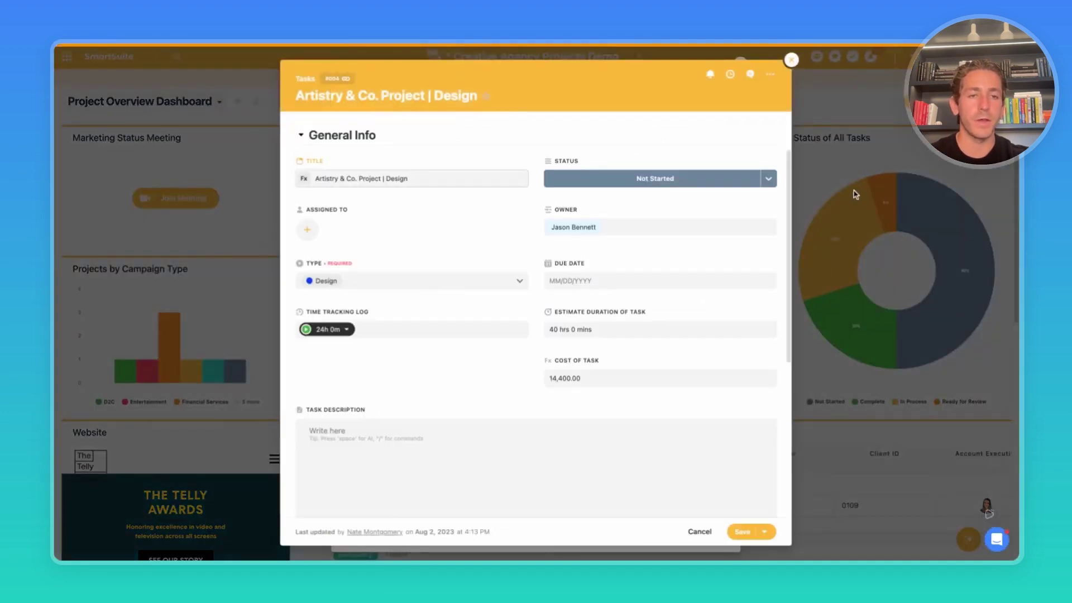
{"action": "left_click", "coordinate": [853, 194]}
{"action": "left_click", "coordinate": [741, 65]}
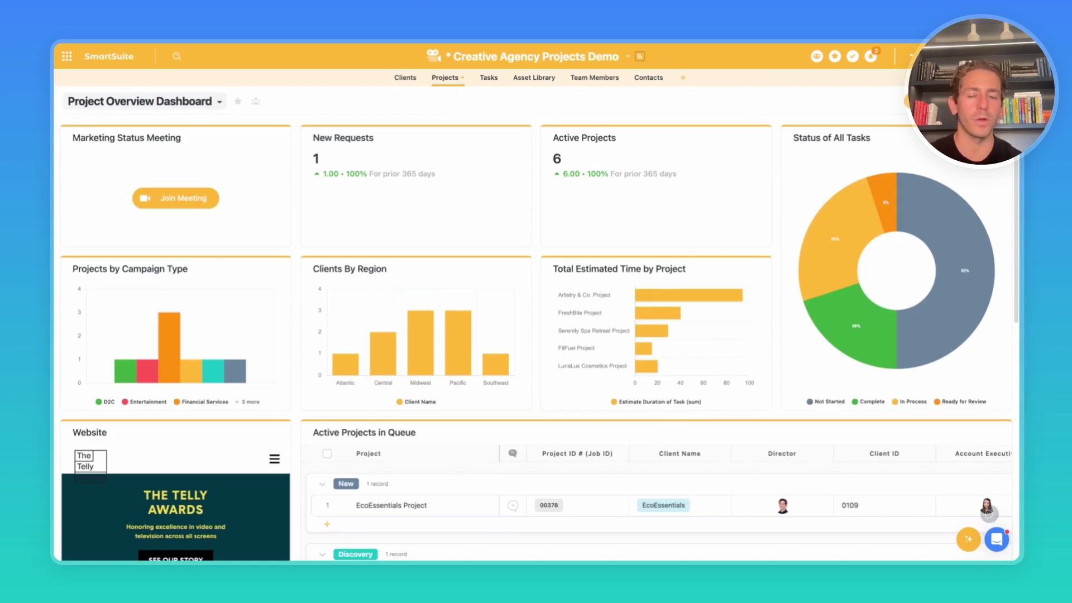
{"action": "mouse_move", "coordinate": [176, 370]}
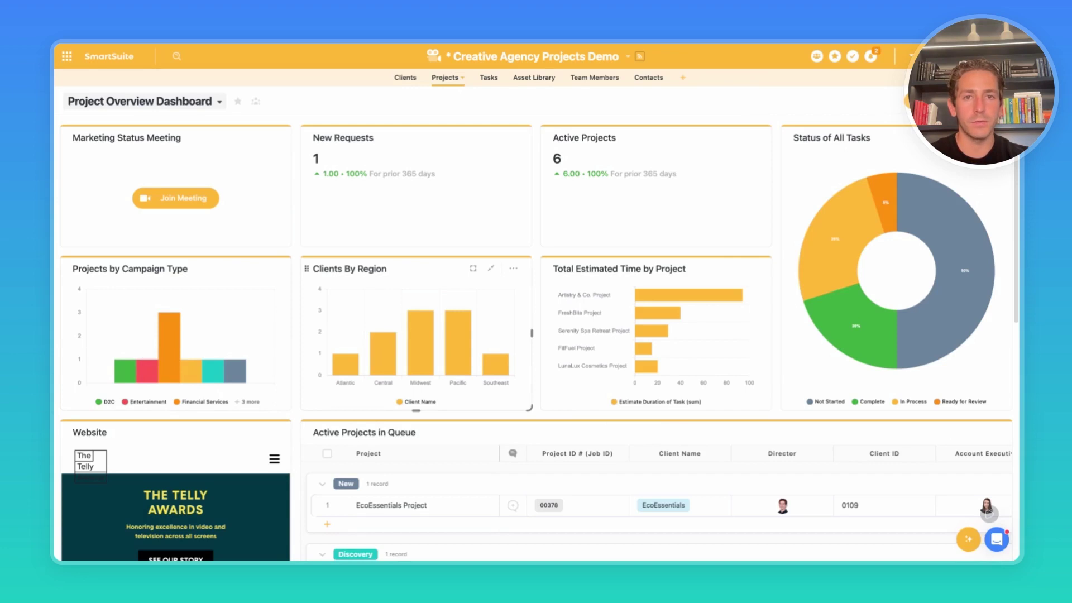
{"action": "mouse_move", "coordinate": [435, 367]}
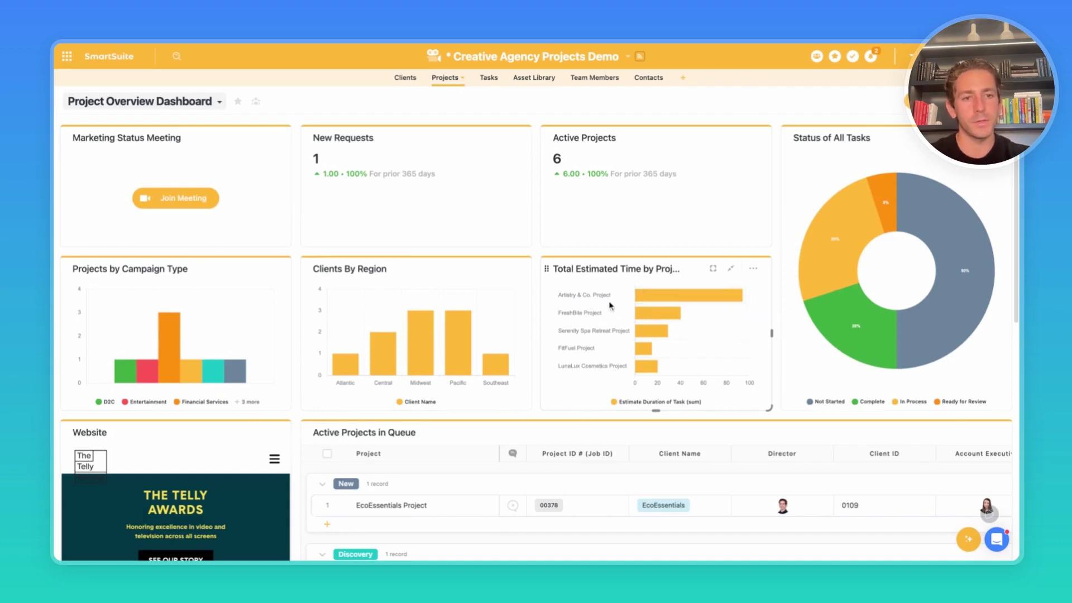
{"action": "scroll", "coordinate": [610, 304], "scroll_direction": "down", "scroll_amount": 5}
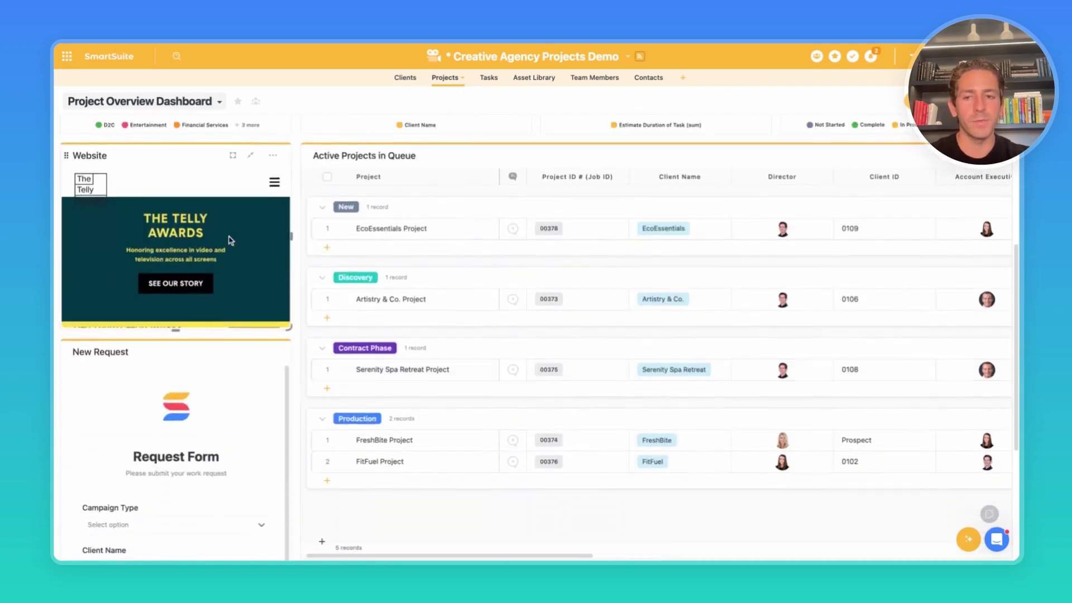
{"action": "scroll", "coordinate": [235, 289], "scroll_direction": "down", "scroll_amount": 2}
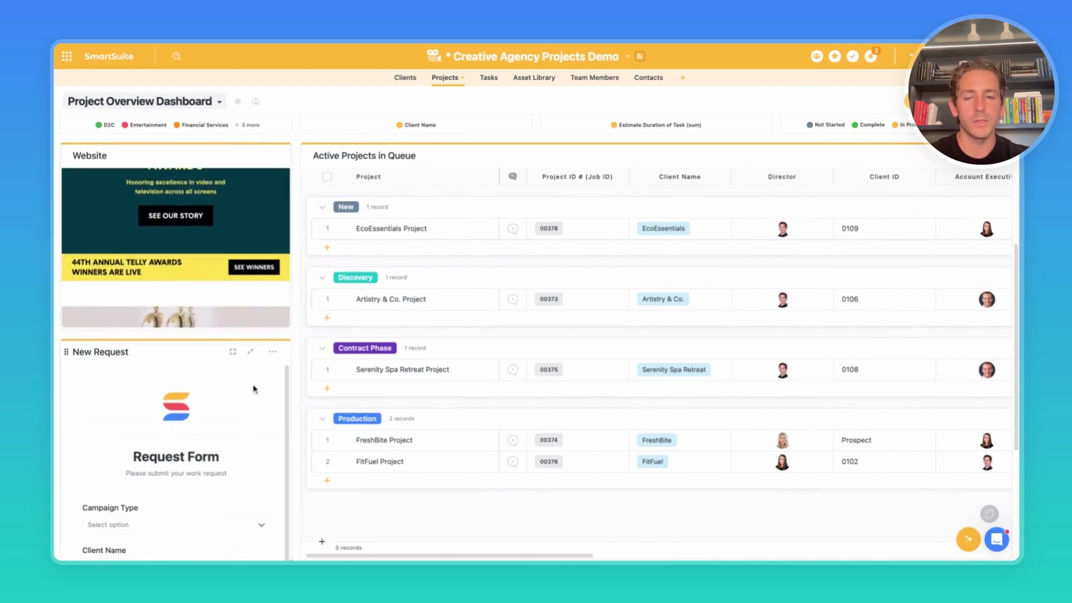
{"action": "scroll", "coordinate": [301, 402], "scroll_direction": "down", "scroll_amount": 1}
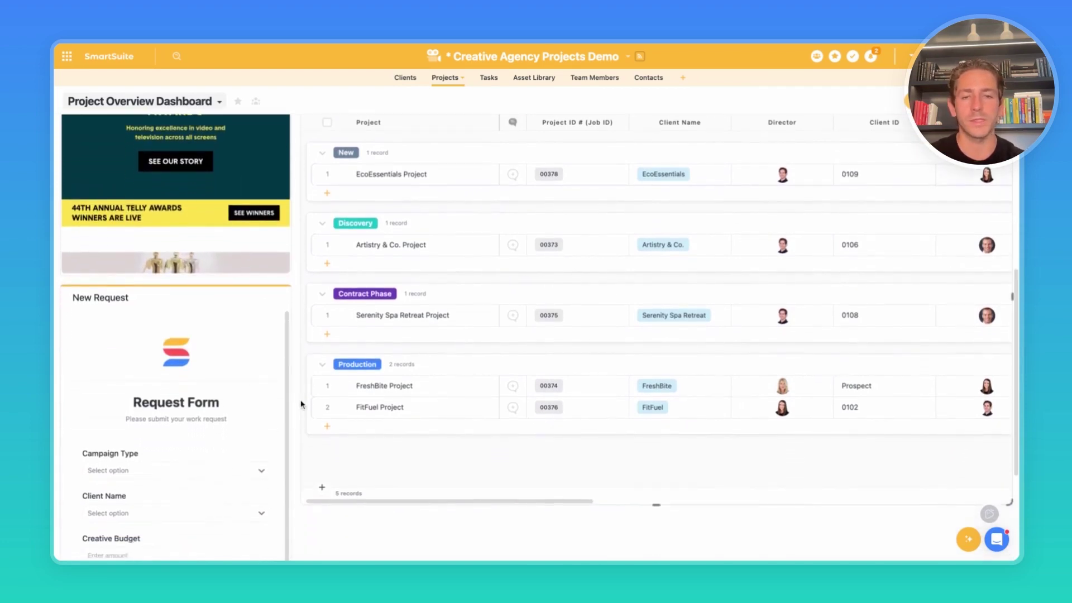
{"action": "scroll", "coordinate": [300, 393], "scroll_direction": "up", "scroll_amount": 2}
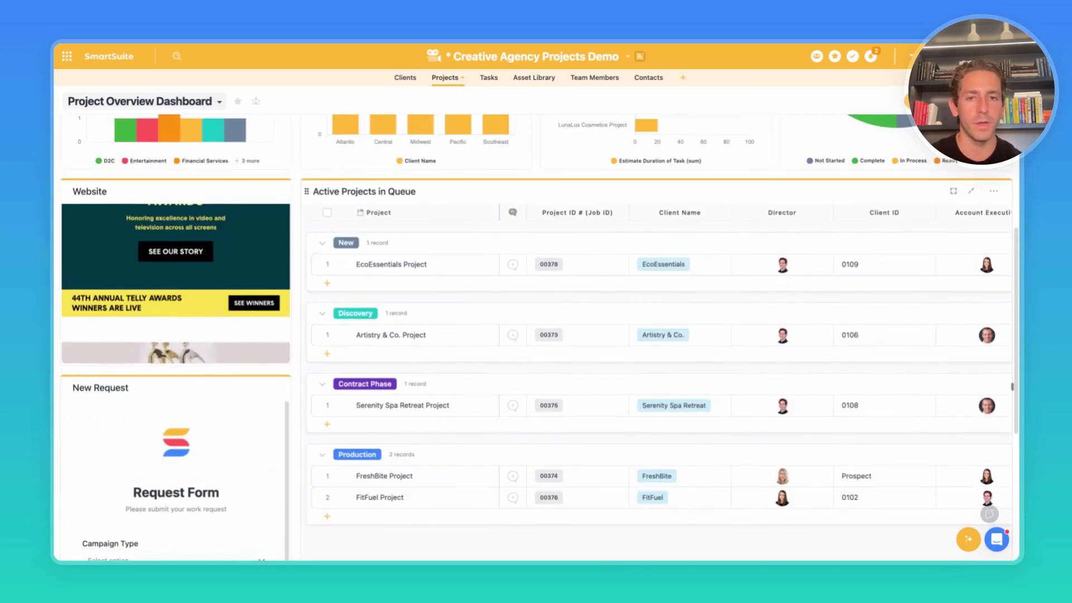
{"action": "left_click", "coordinate": [397, 80]}
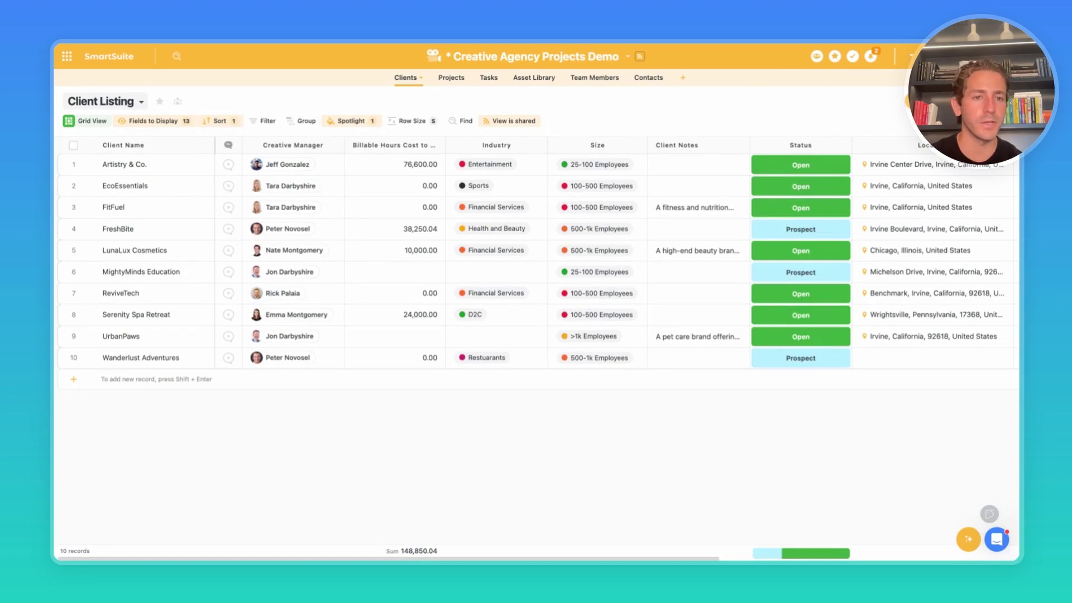
Check FreshBite's status options in the Client Listing and leave it on Prospect.
{"action": "left_click", "coordinate": [803, 229]}
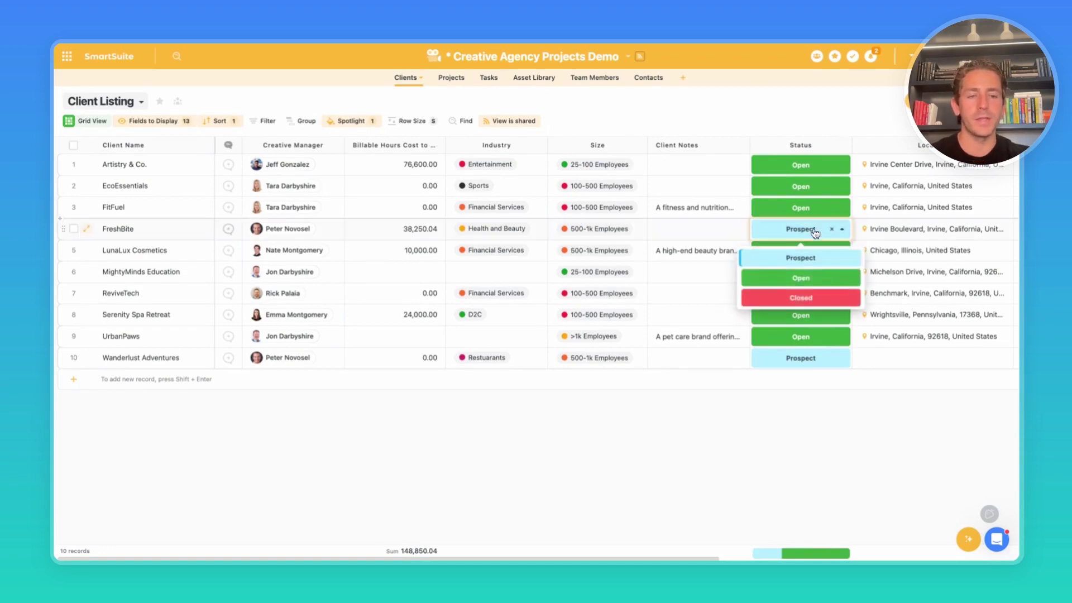
{"action": "left_click", "coordinate": [676, 458]}
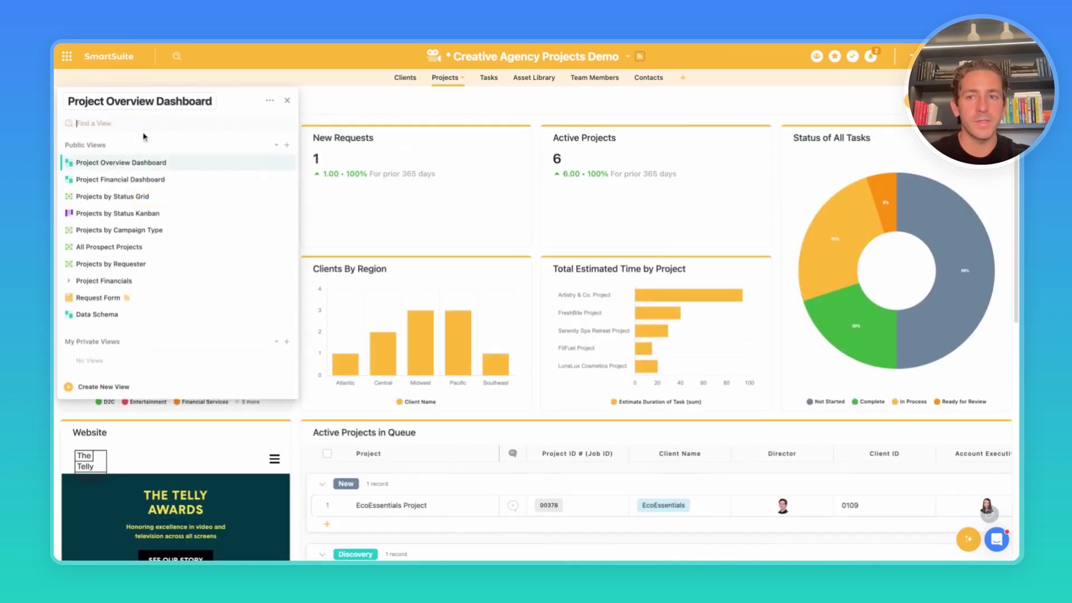
Switch the Projects table to the Projects by Status Grid view and look through it.
{"action": "left_click", "coordinate": [131, 197]}
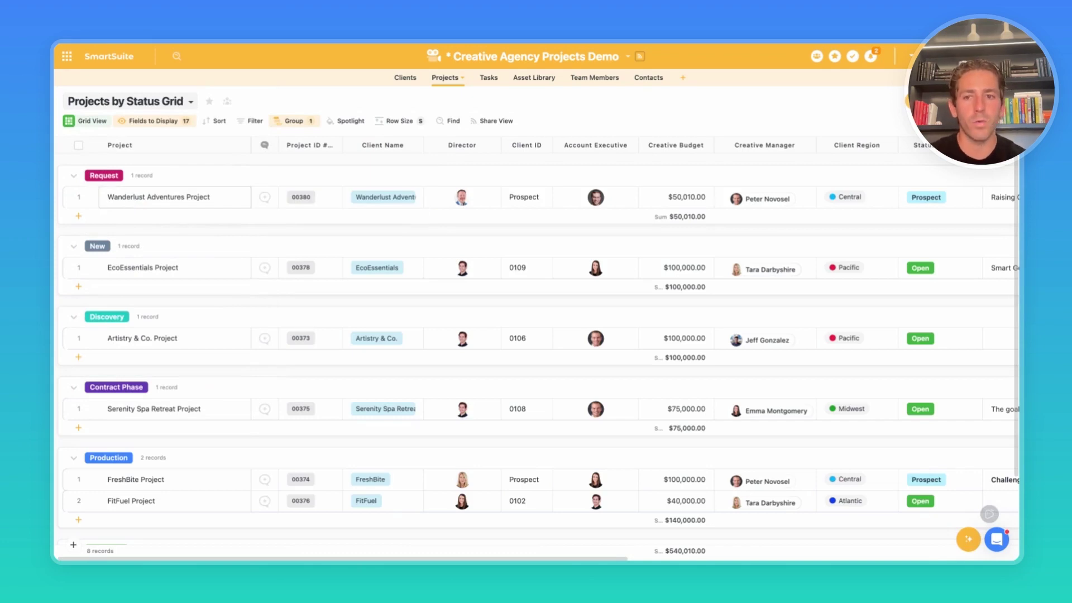
{"action": "scroll", "coordinate": [538, 353], "scroll_direction": "down", "scroll_amount": 3}
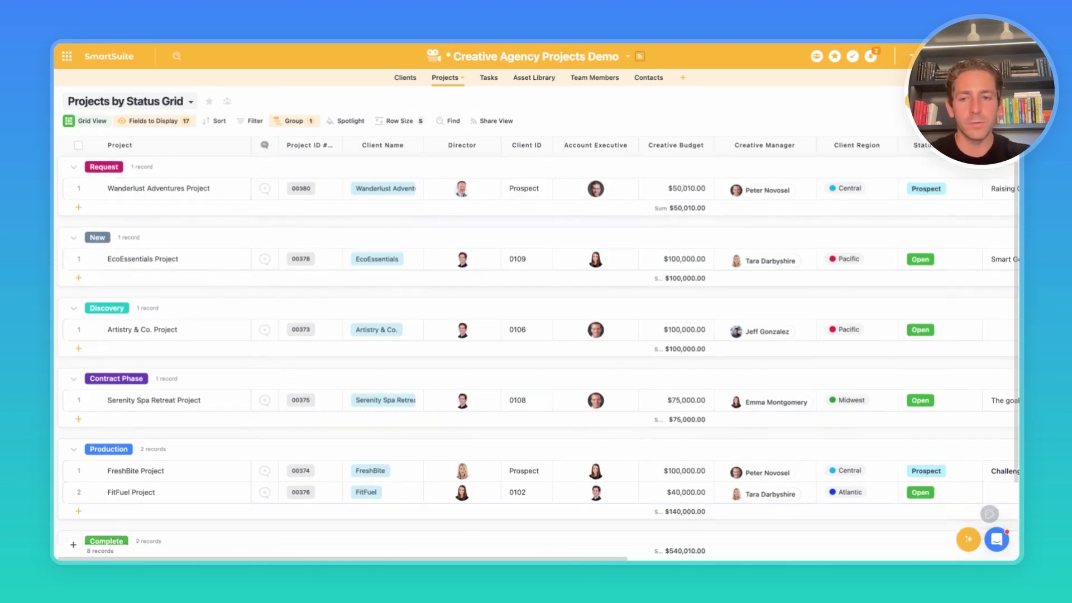
{"action": "scroll", "coordinate": [538, 356], "scroll_direction": "up", "scroll_amount": 3}
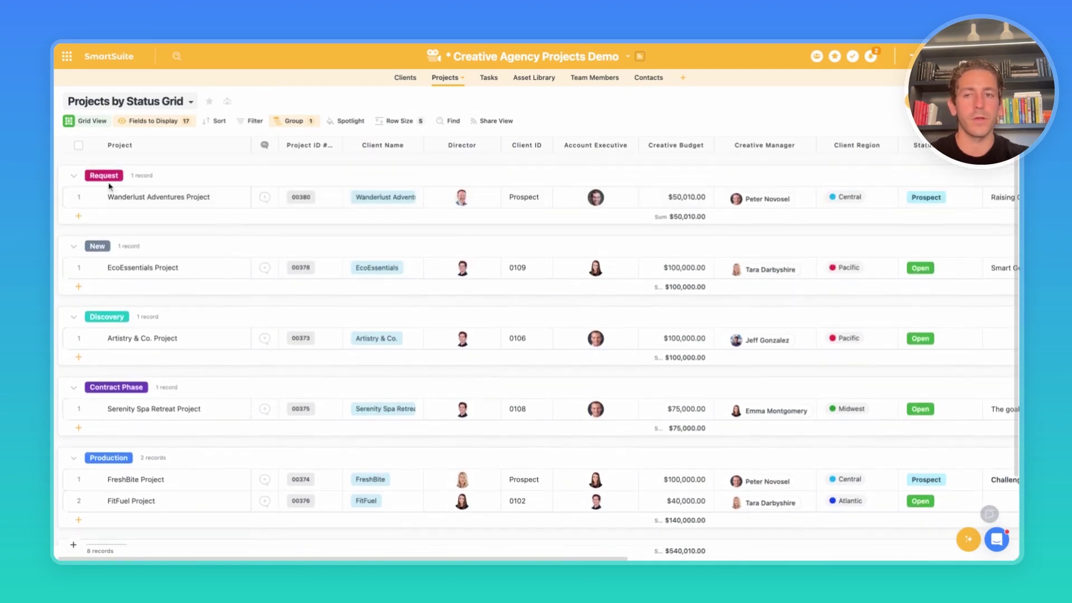
Change the Projects view to Request Form.
{"action": "left_click", "coordinate": [138, 106]}
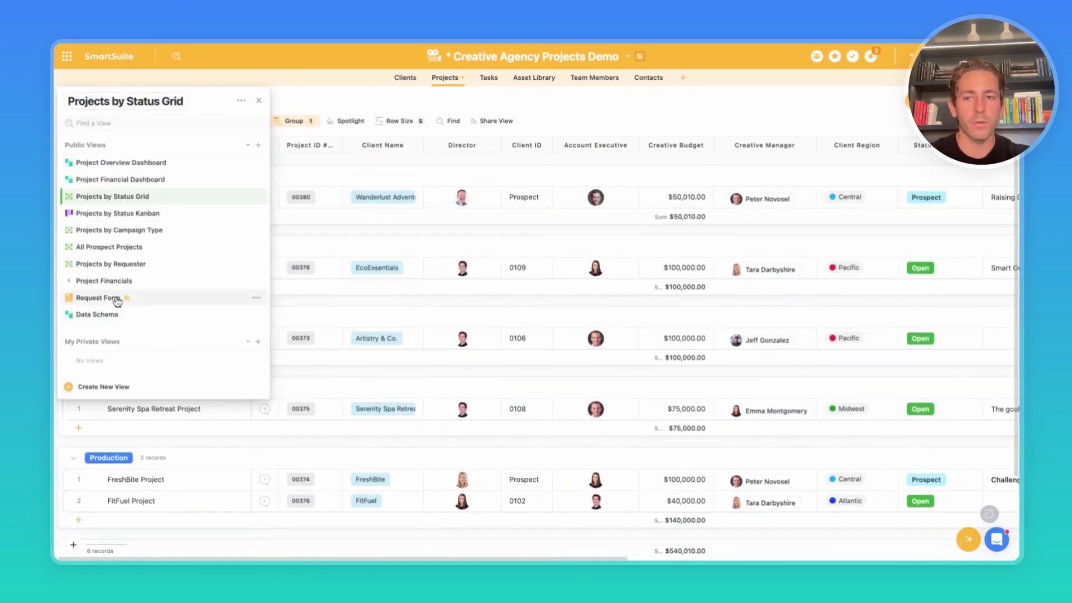
{"action": "left_click", "coordinate": [118, 298]}
{"action": "scroll", "coordinate": [497, 360], "scroll_direction": "up", "scroll_amount": 1}
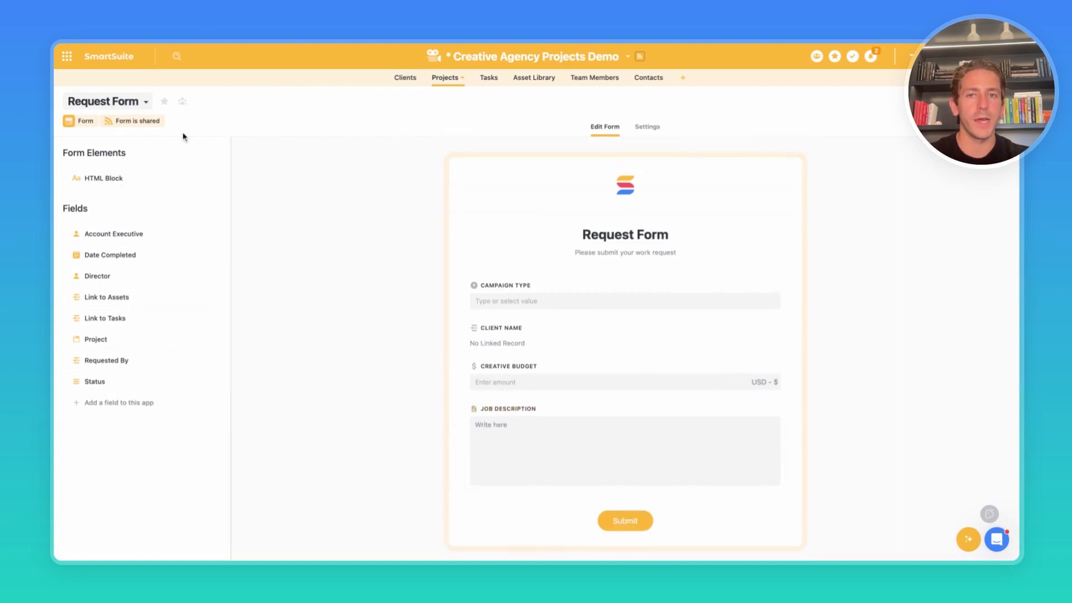
Look through the Projects by Status Grid again, then move to the Tasks table.
{"action": "left_click", "coordinate": [140, 103]}
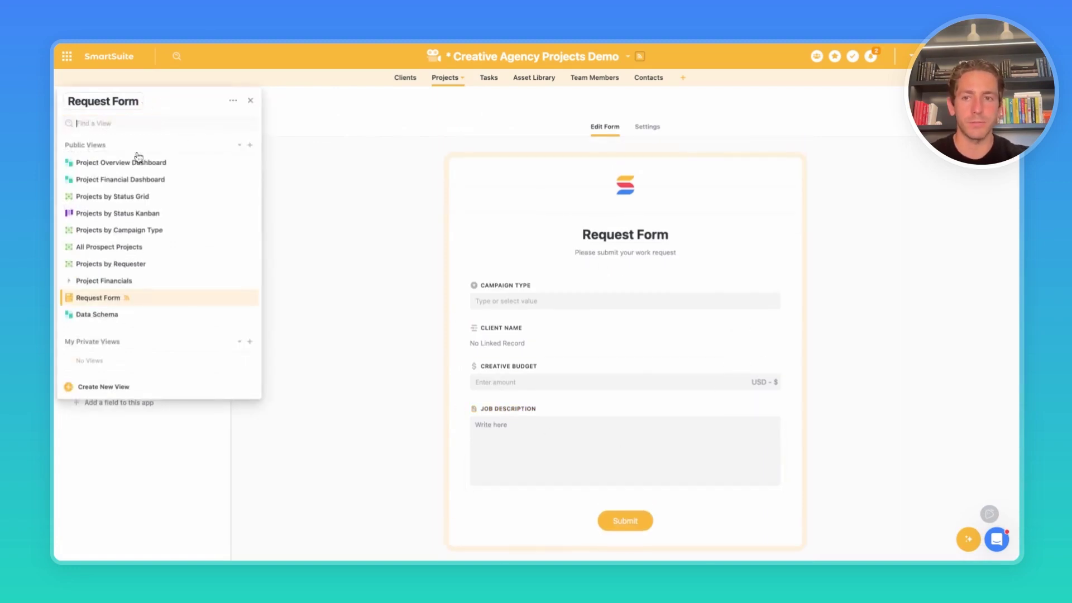
{"action": "left_click", "coordinate": [130, 196]}
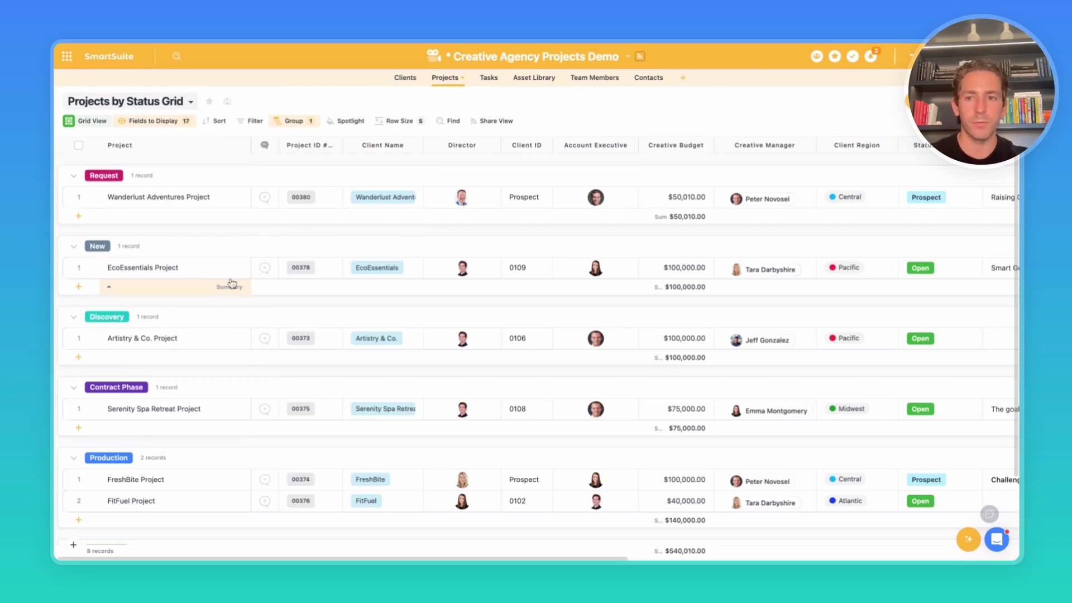
{"action": "scroll", "coordinate": [224, 268], "scroll_direction": "down", "scroll_amount": 1}
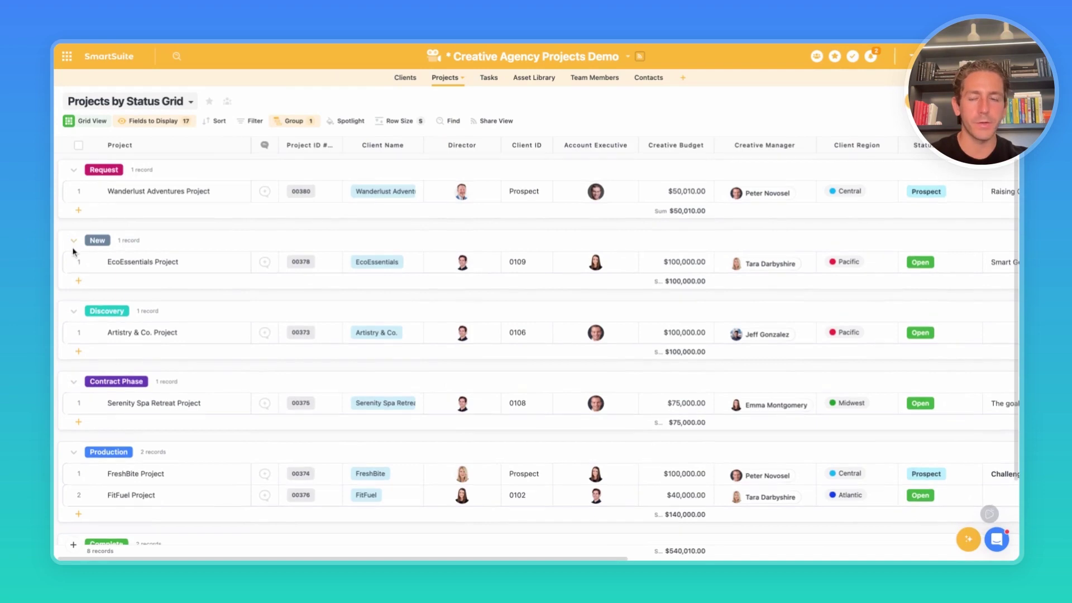
{"action": "scroll", "coordinate": [74, 245], "scroll_direction": "down", "scroll_amount": 1}
{"action": "scroll", "coordinate": [119, 304], "scroll_direction": "down", "scroll_amount": 1}
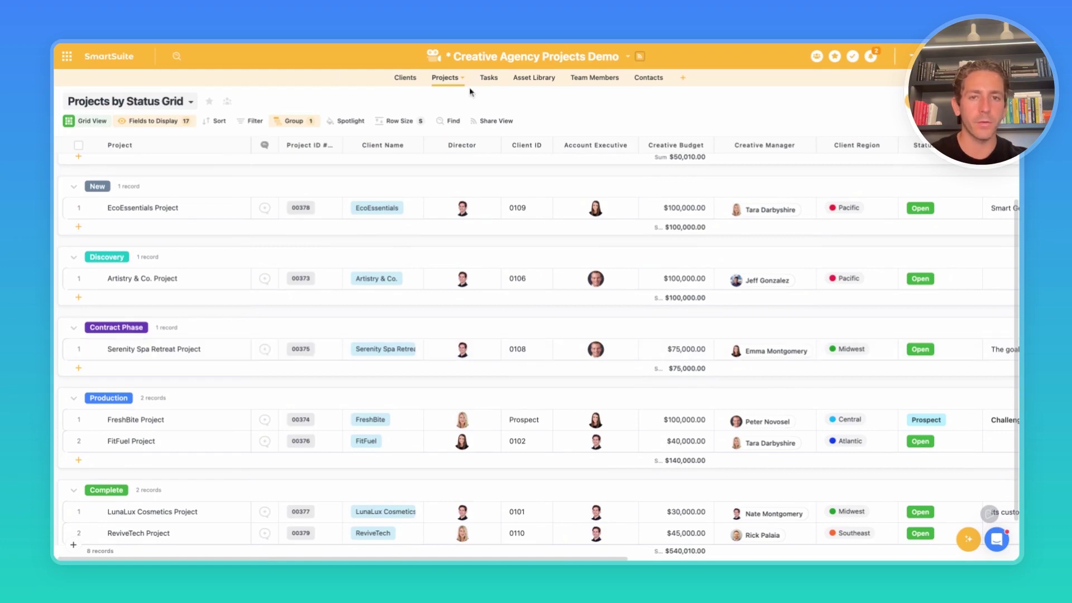
{"action": "scroll", "coordinate": [359, 201], "scroll_direction": "up", "scroll_amount": 1}
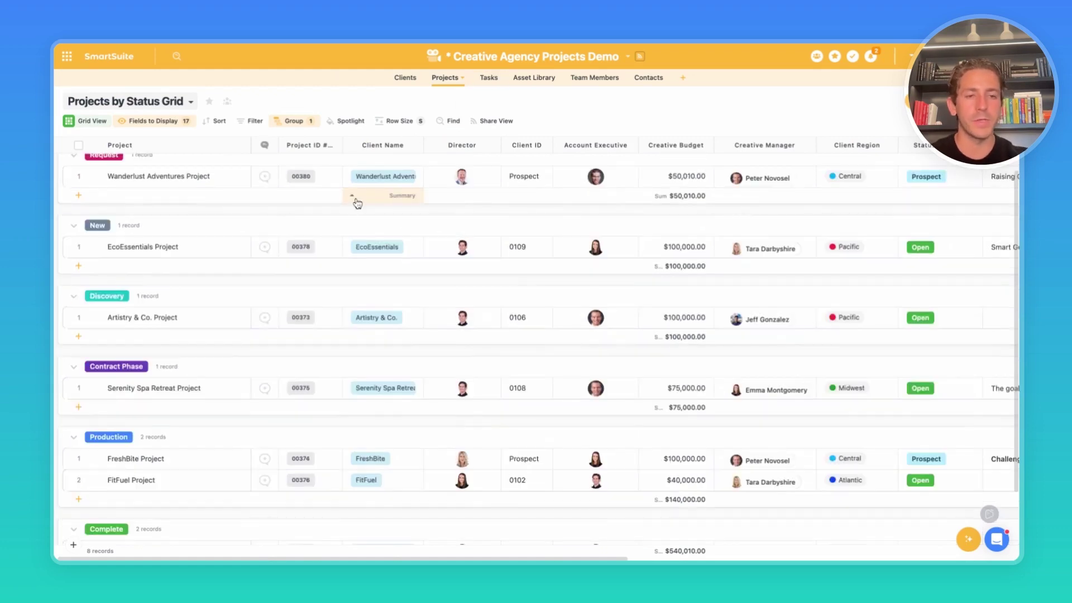
{"action": "left_click", "coordinate": [488, 79]}
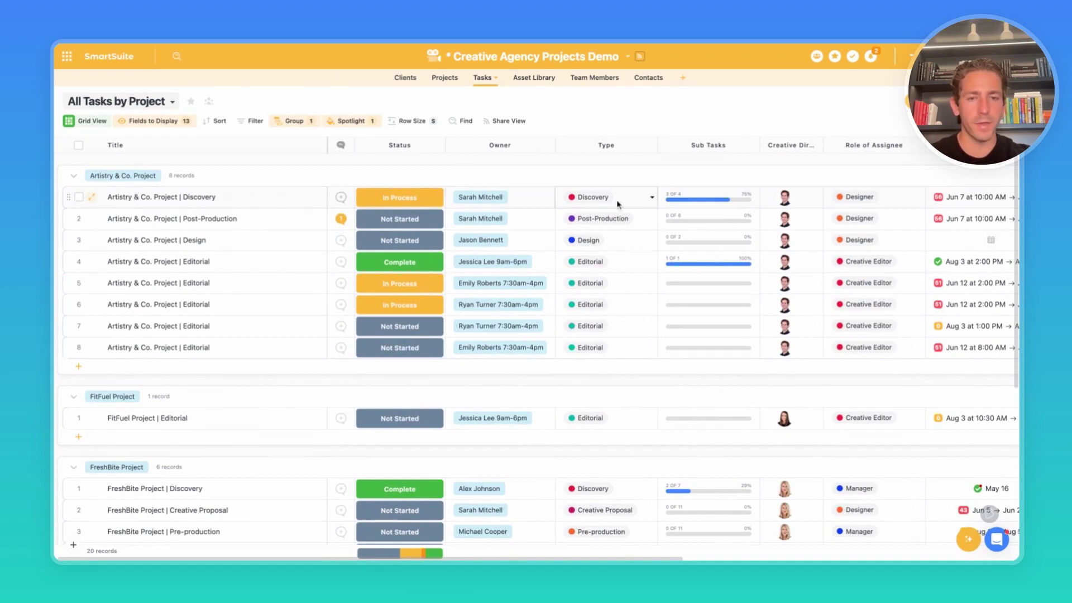
{"action": "left_click", "coordinate": [699, 203]}
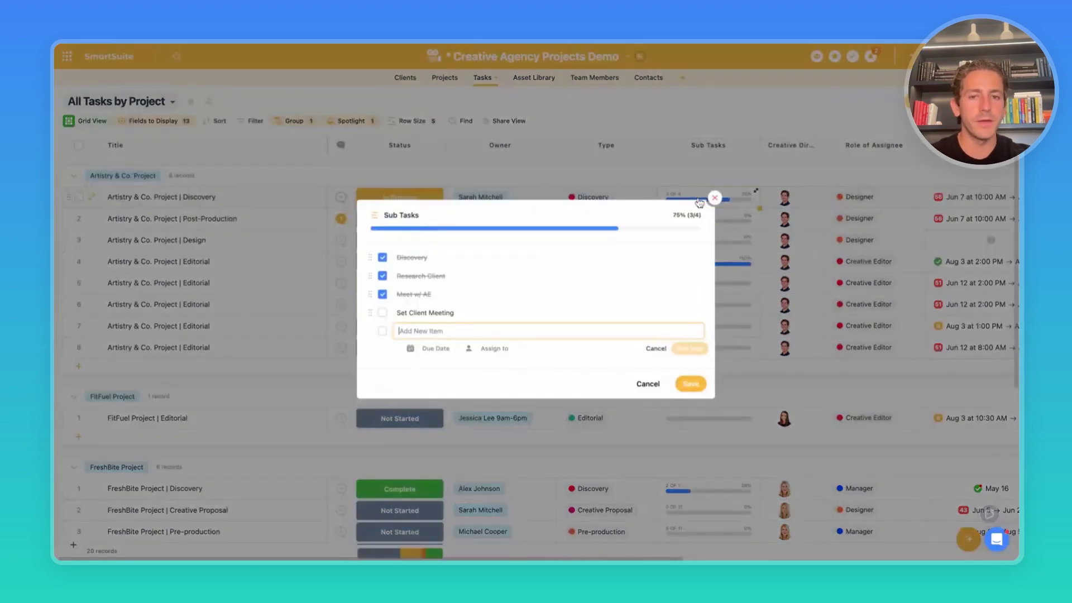
{"action": "key", "text": "Escape"}
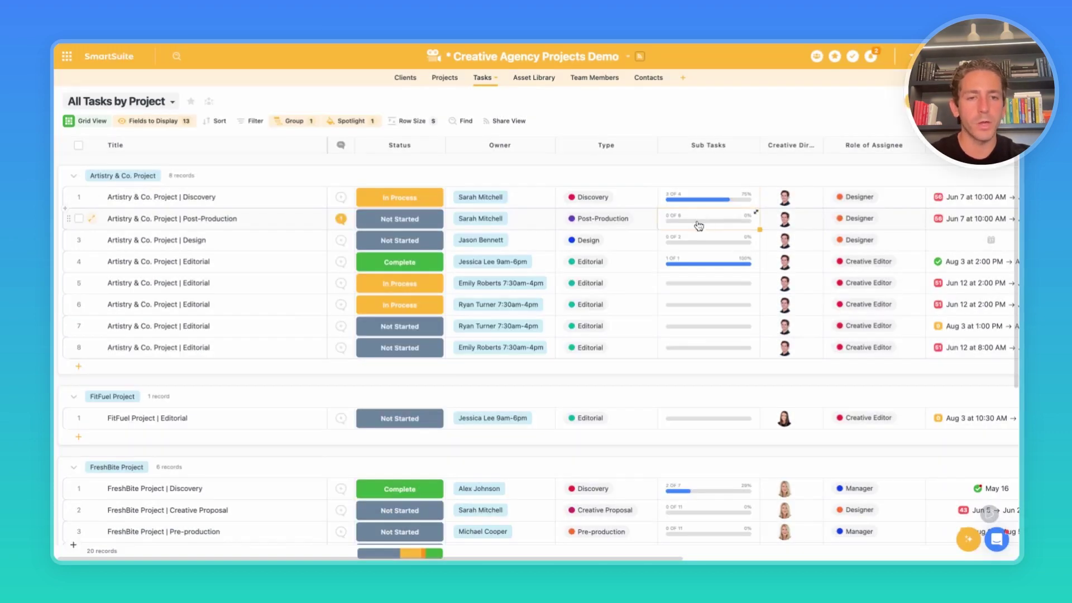
{"action": "left_click", "coordinate": [698, 223]}
{"action": "key", "text": "Escape"}
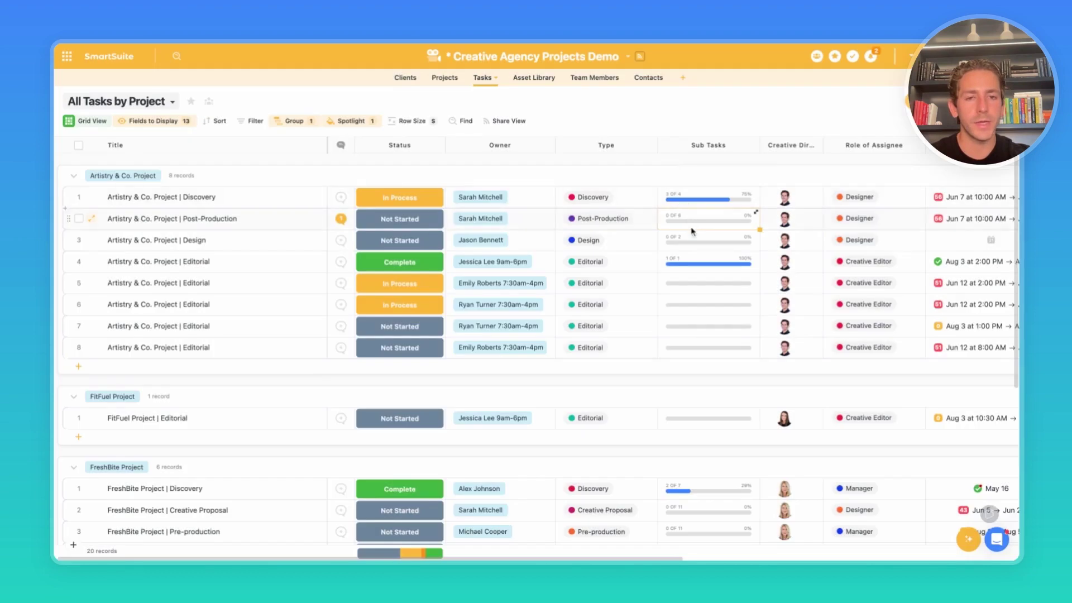
{"action": "left_click", "coordinate": [677, 240]}
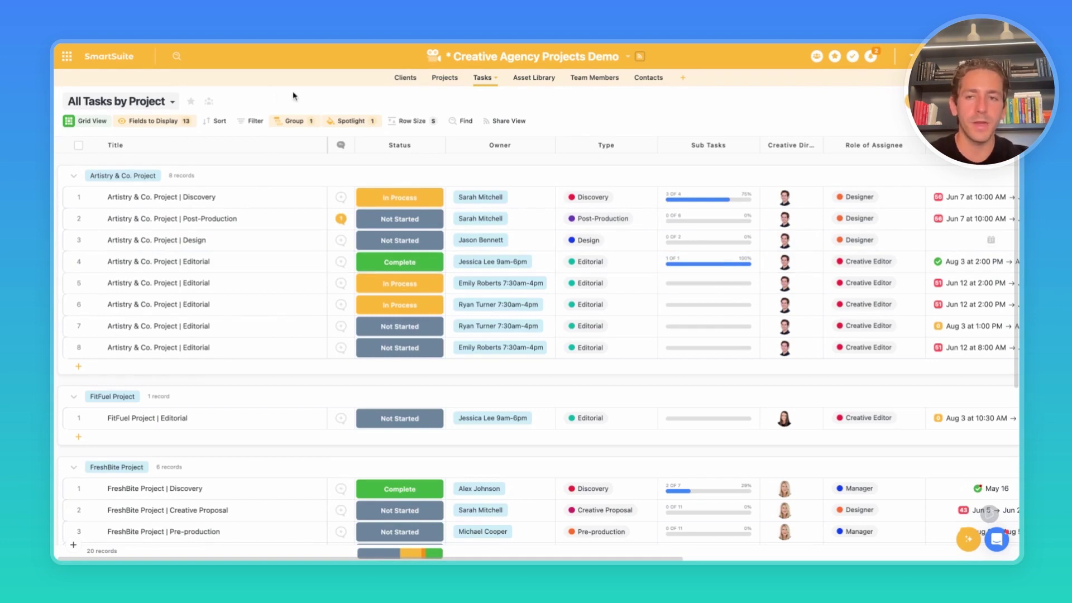
Switch the Tasks view to the Tasks by Project kanban, then to Editor Calendar by User.
{"action": "left_click", "coordinate": [157, 105]}
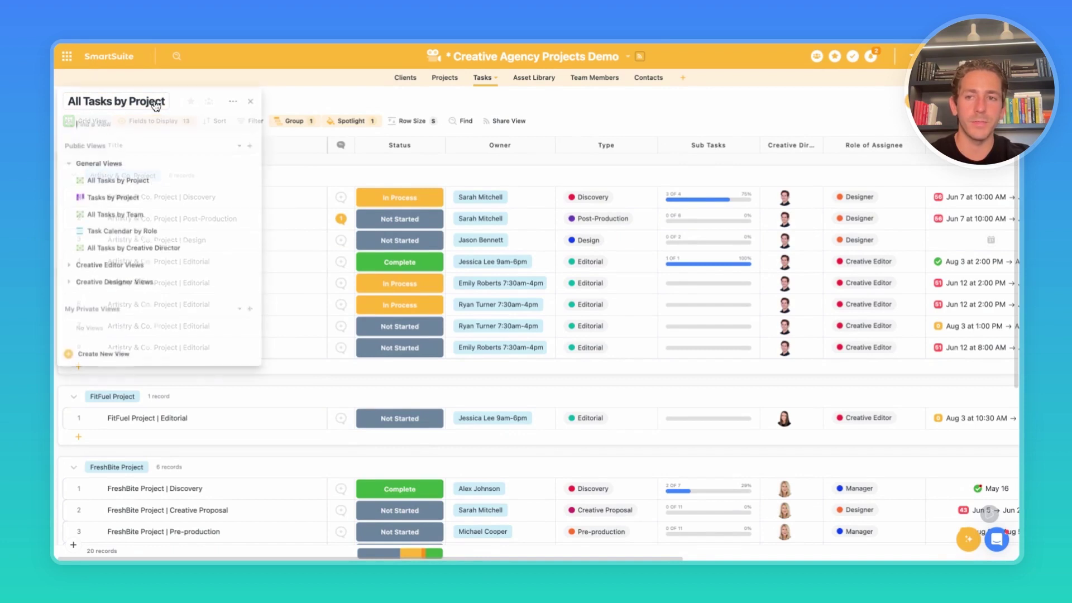
{"action": "left_click", "coordinate": [150, 196]}
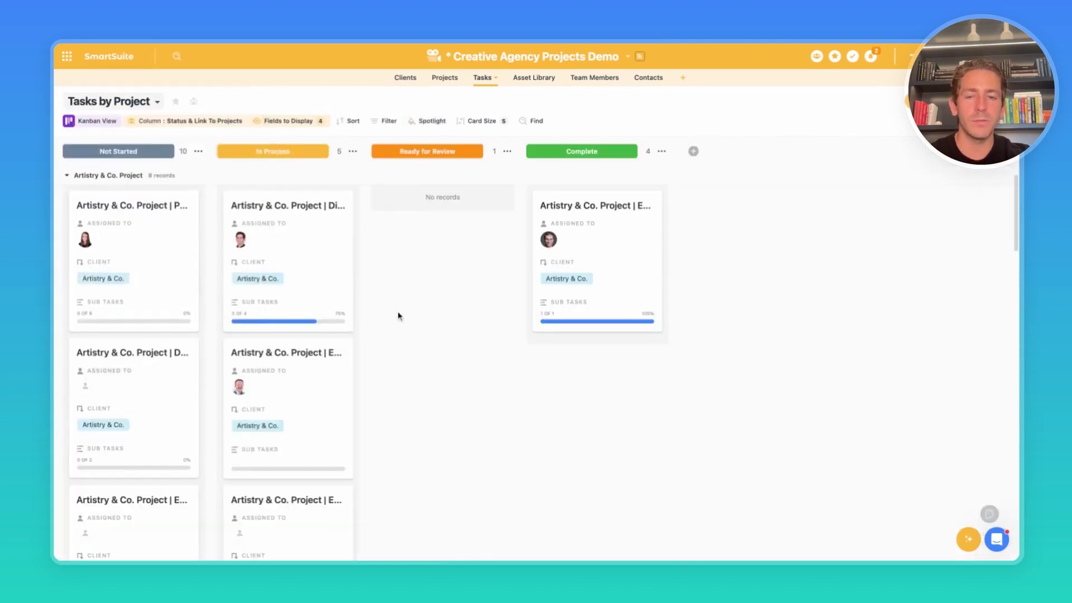
{"action": "scroll", "coordinate": [399, 313], "scroll_direction": "down", "scroll_amount": 3}
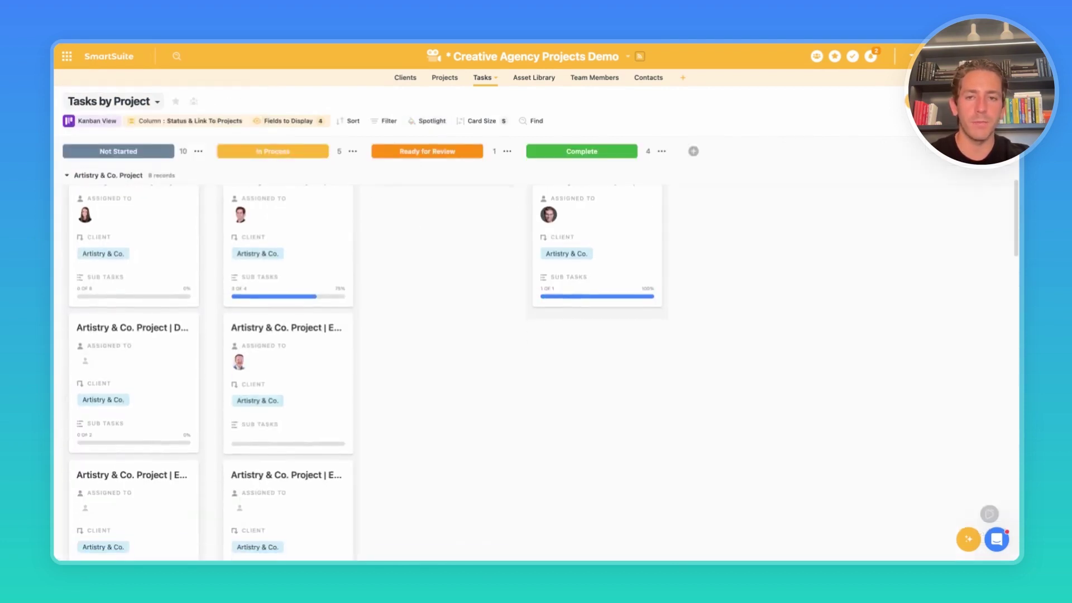
{"action": "scroll", "coordinate": [399, 313], "scroll_direction": "up", "scroll_amount": 3}
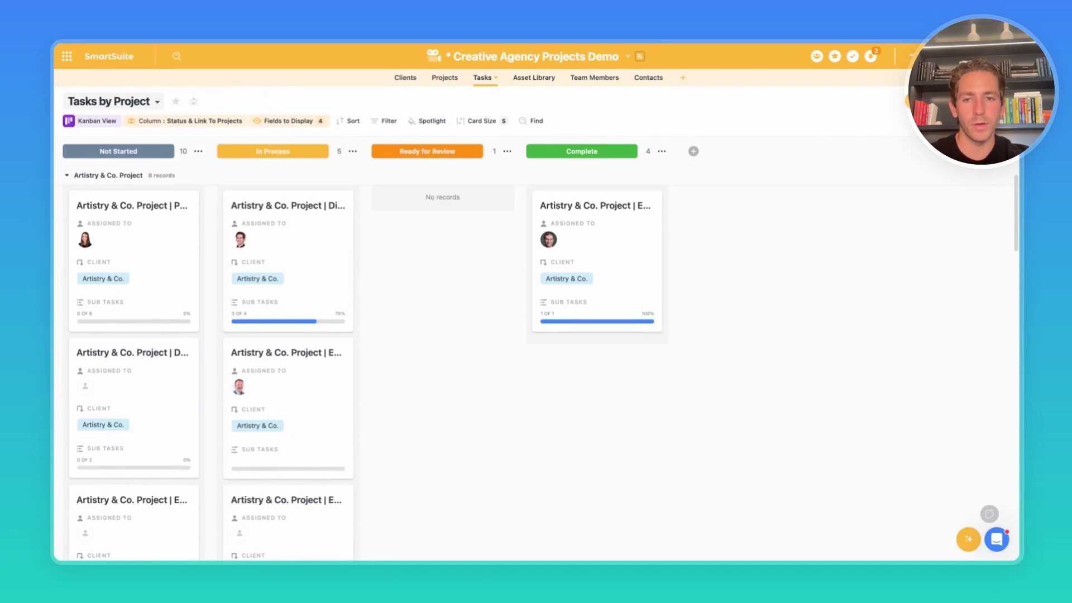
{"action": "scroll", "coordinate": [456, 289], "scroll_direction": "down", "scroll_amount": 4}
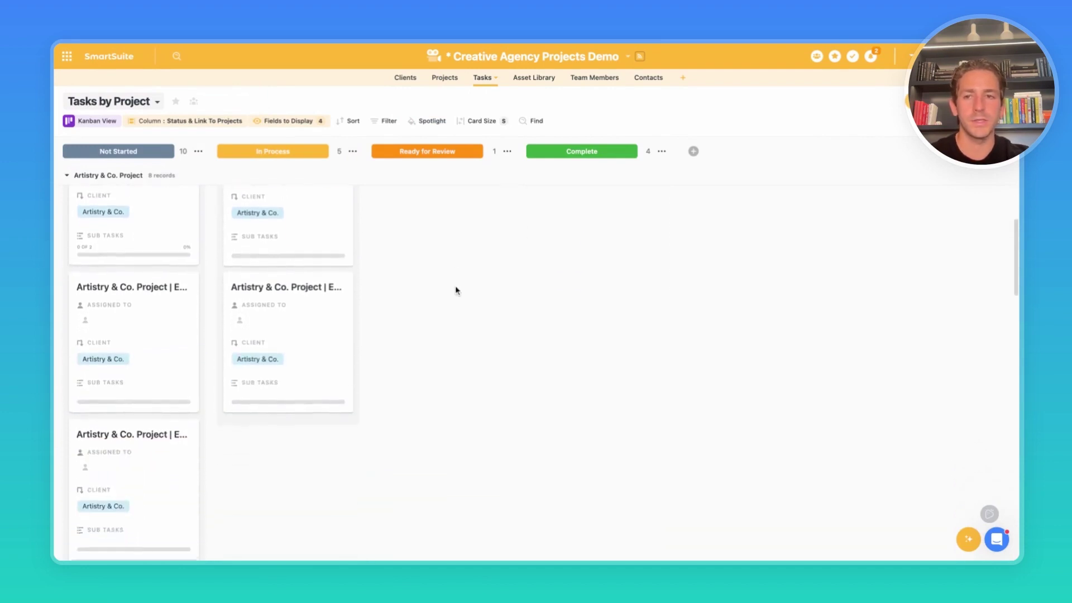
{"action": "left_click", "coordinate": [112, 101]}
{"action": "left_click", "coordinate": [119, 332]}
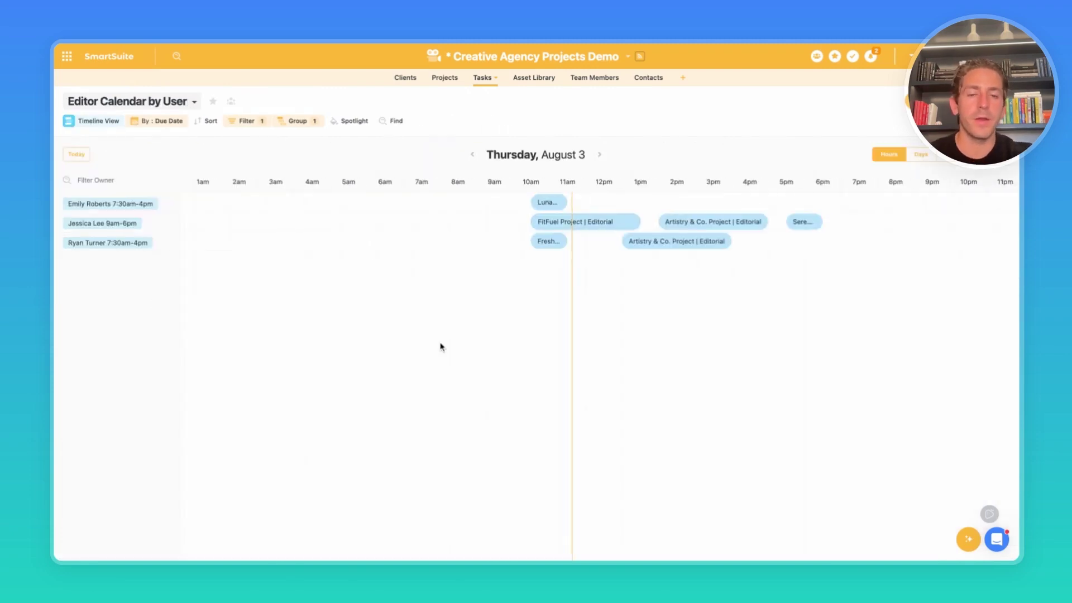
Inspect the Role of Assignee filter and zoom the timeline, then go to Asset Library.
{"action": "left_click", "coordinate": [252, 123]}
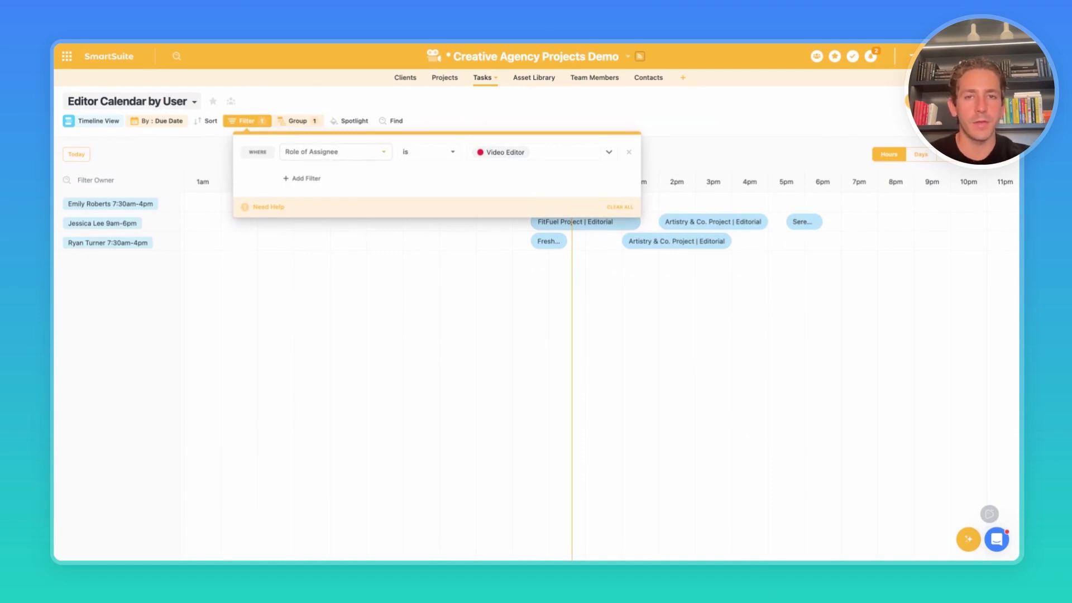
{"action": "left_click", "coordinate": [408, 252]}
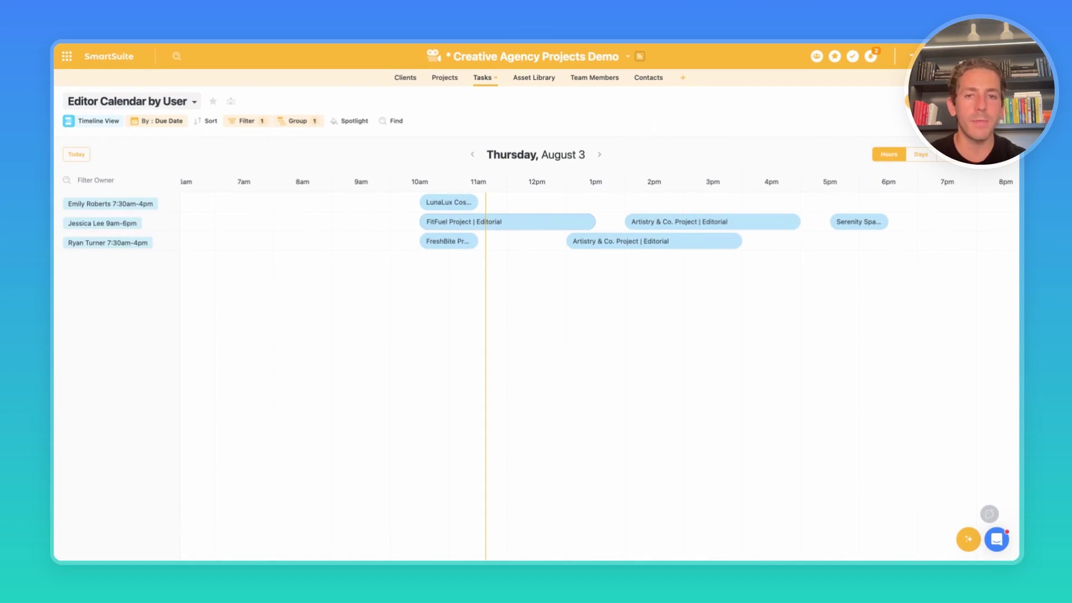
{"action": "scroll", "coordinate": [579, 285], "scroll_direction": "up", "scroll_amount": 5}
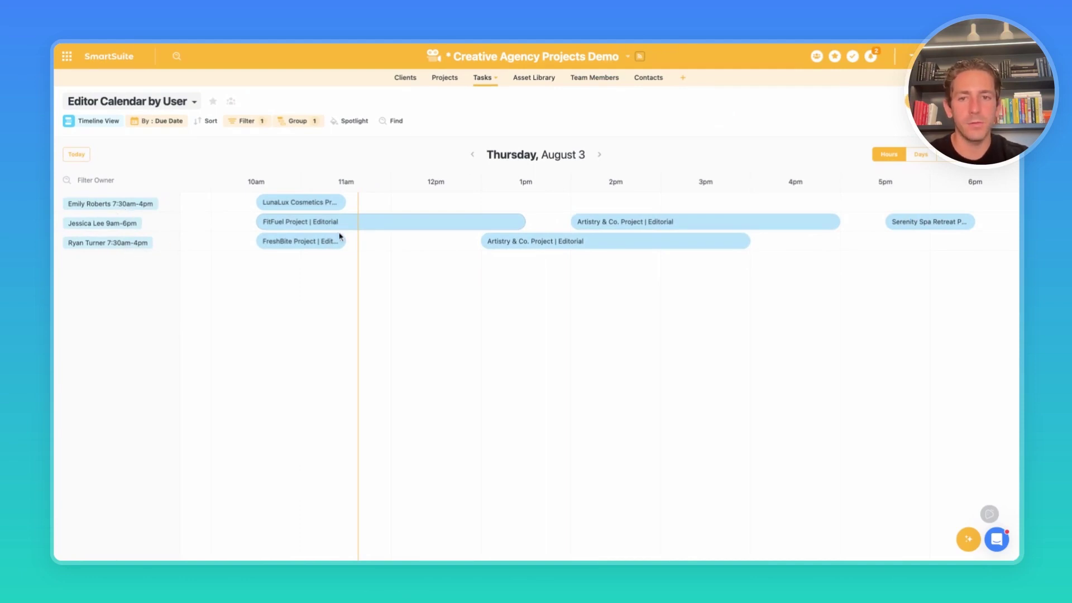
{"action": "scroll", "coordinate": [341, 237], "scroll_direction": "down", "scroll_amount": 2}
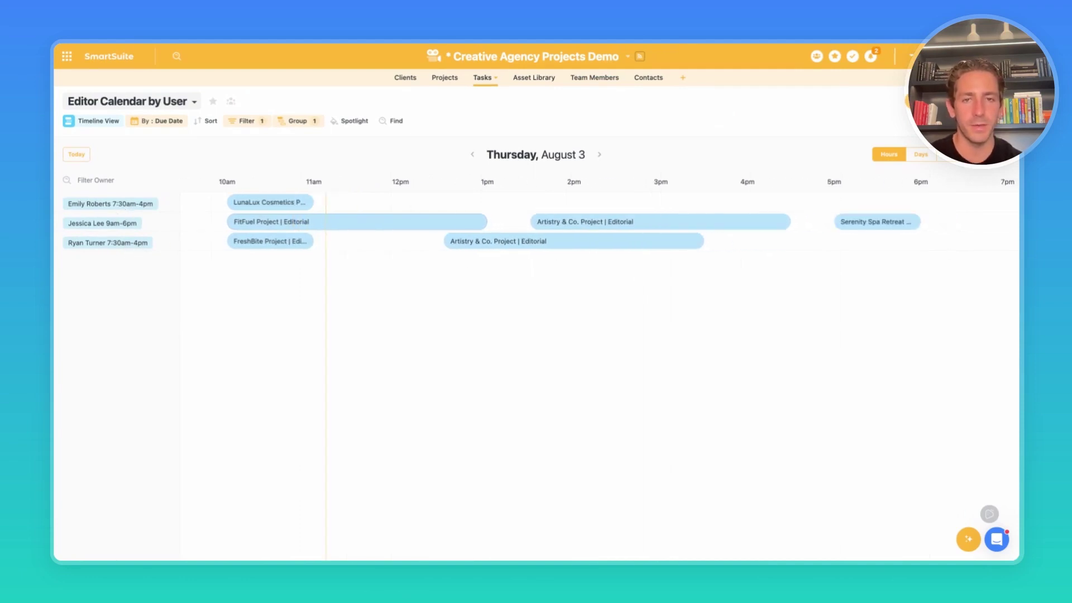
{"action": "left_click", "coordinate": [534, 77]}
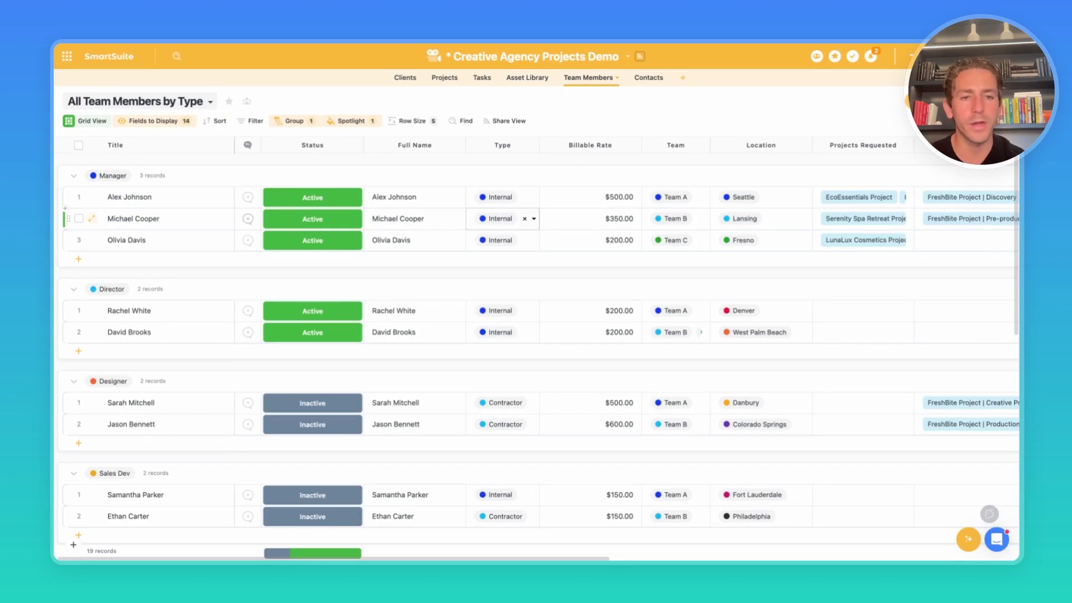
Scroll the Team Members grid right to the Link to Tasks and hours-tracked columns.
{"action": "scroll", "coordinate": [707, 252], "scroll_direction": "right", "scroll_amount": 2}
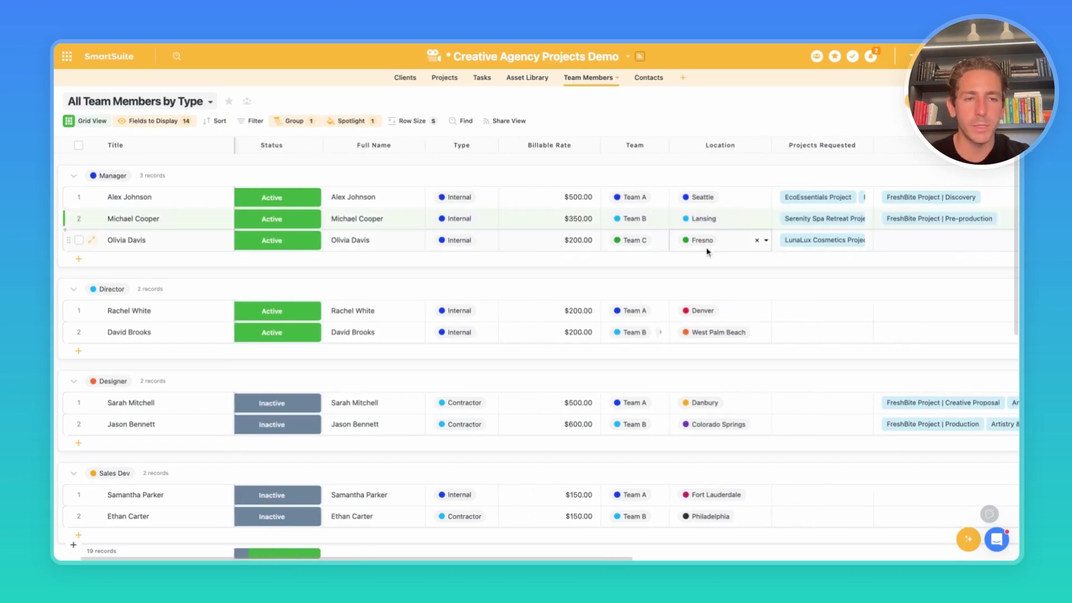
{"action": "scroll", "coordinate": [707, 251], "scroll_direction": "right", "scroll_amount": 8}
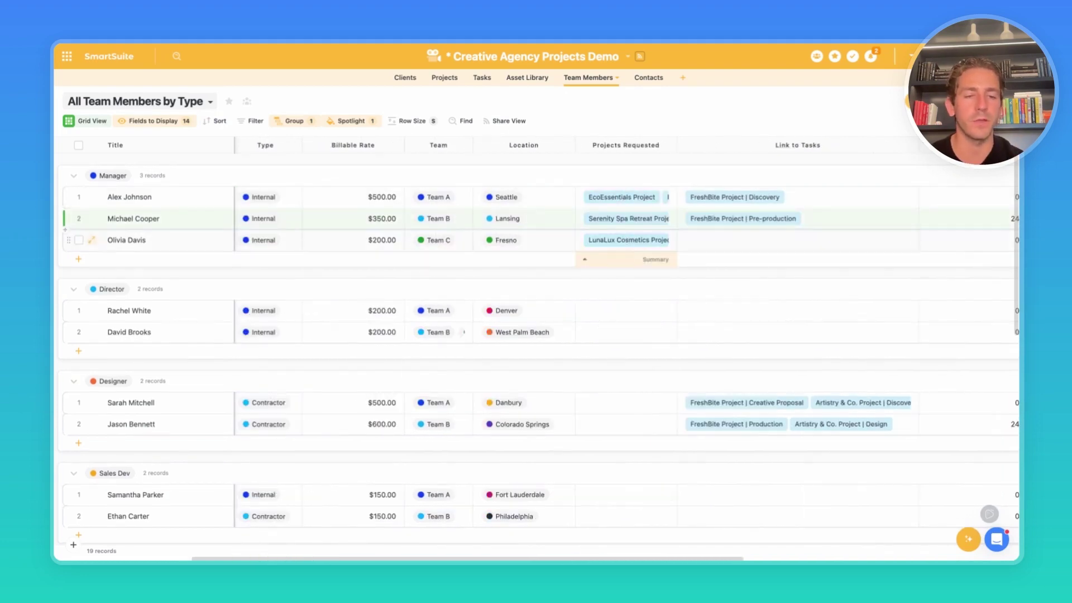
{"action": "scroll", "coordinate": [641, 216], "scroll_direction": "right", "scroll_amount": 4}
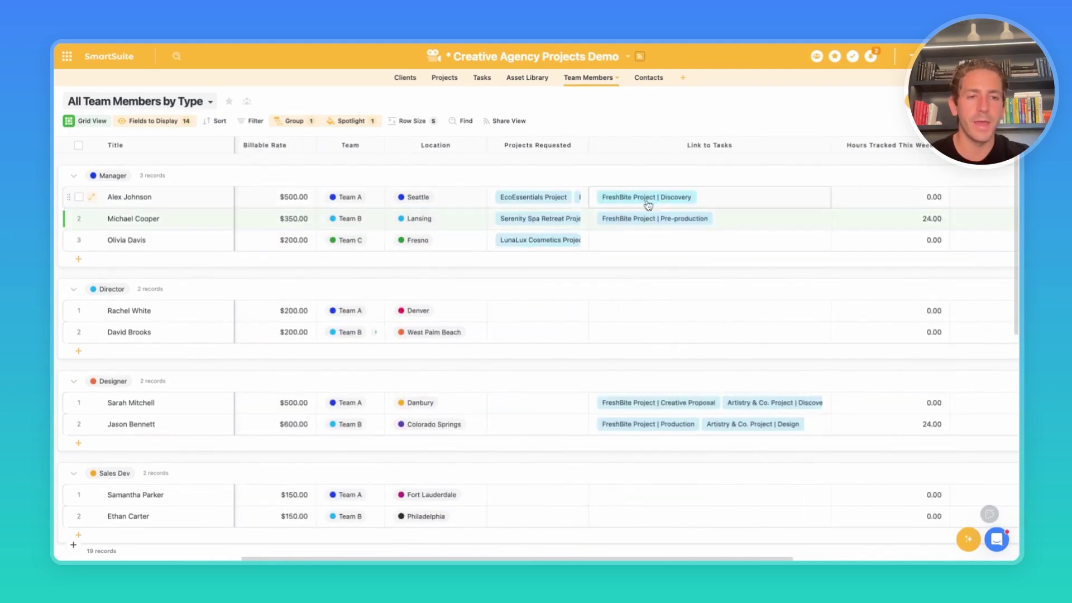
{"action": "scroll", "coordinate": [657, 343], "scroll_direction": "right", "scroll_amount": 15}
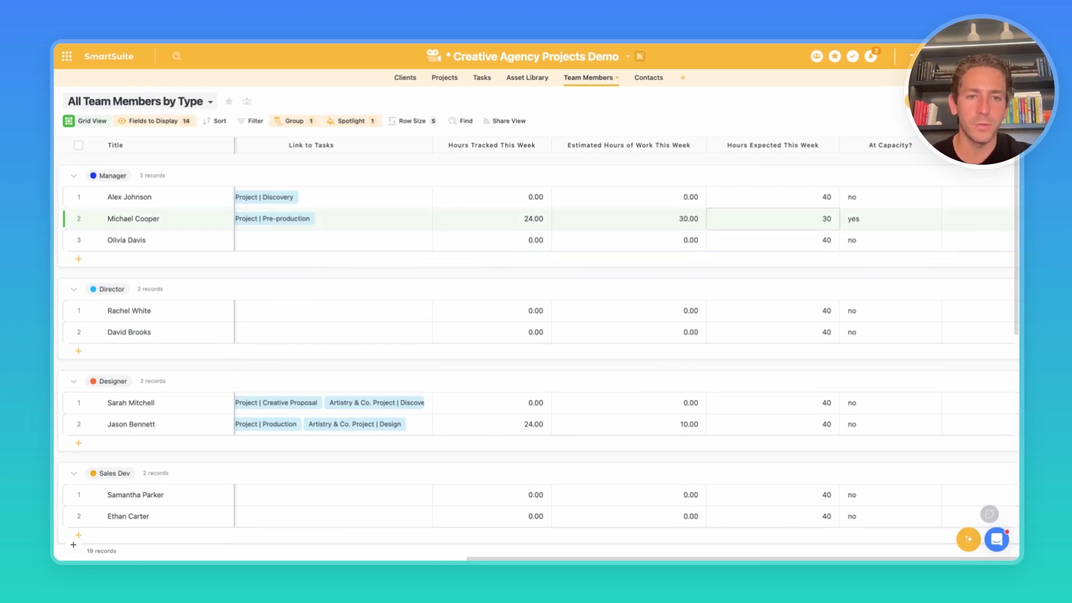
{"action": "scroll", "coordinate": [614, 220], "scroll_direction": "left", "scroll_amount": 1}
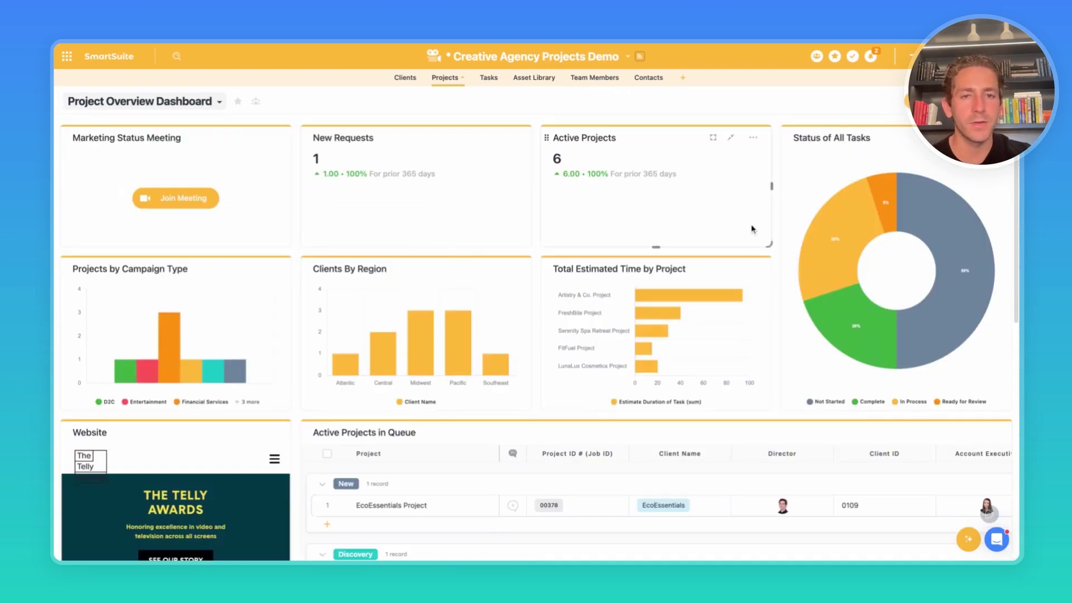
Read the dashboard chart values, such as Midwest with 3 clients and task durations.
{"action": "mouse_move", "coordinate": [822, 230]}
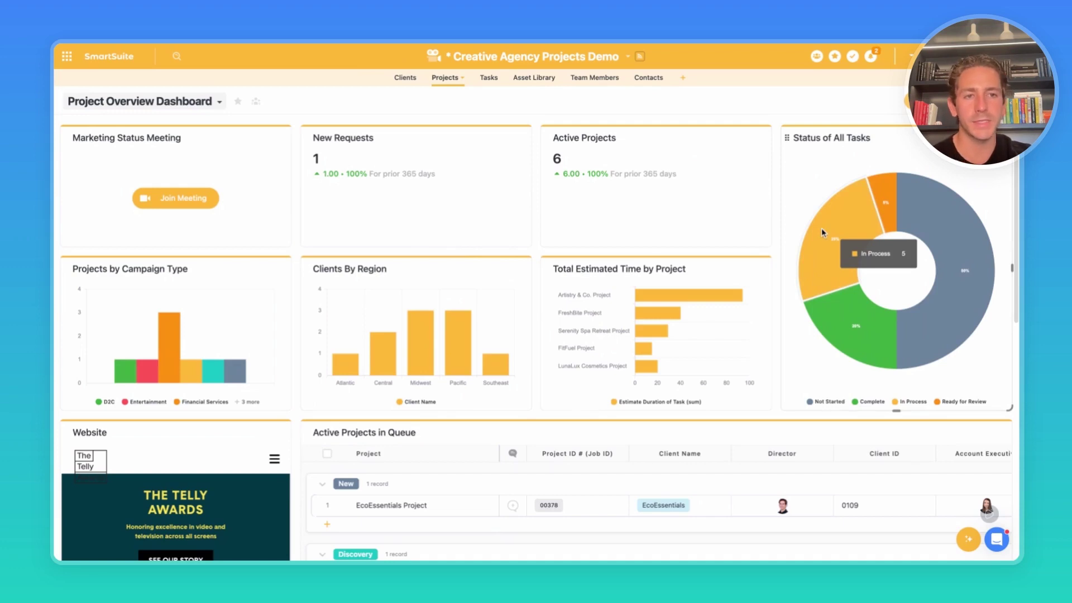
{"action": "mouse_move", "coordinate": [931, 222]}
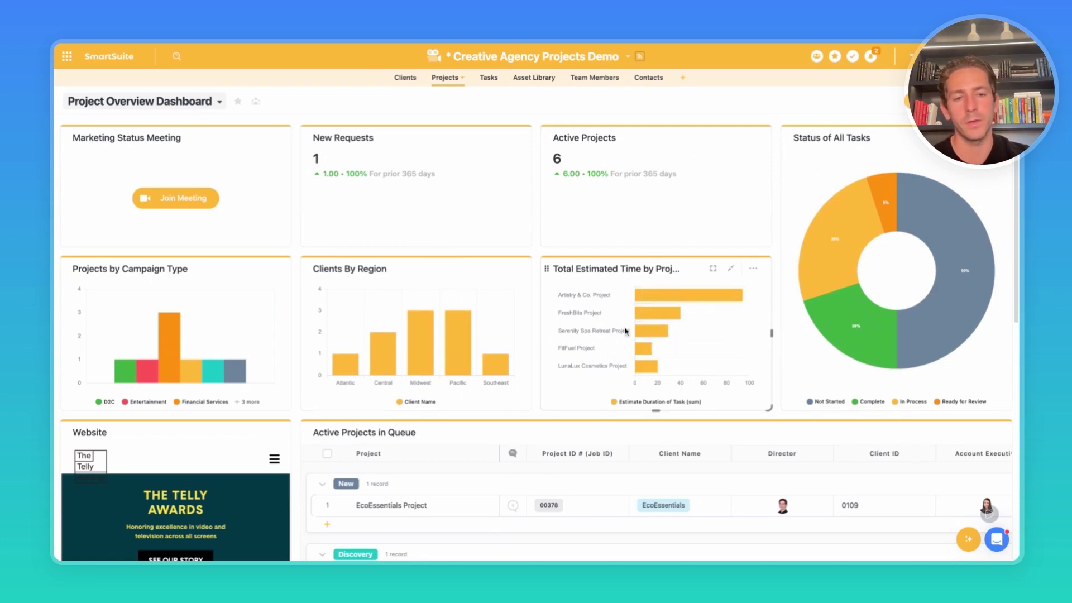
{"action": "mouse_move", "coordinate": [652, 300]}
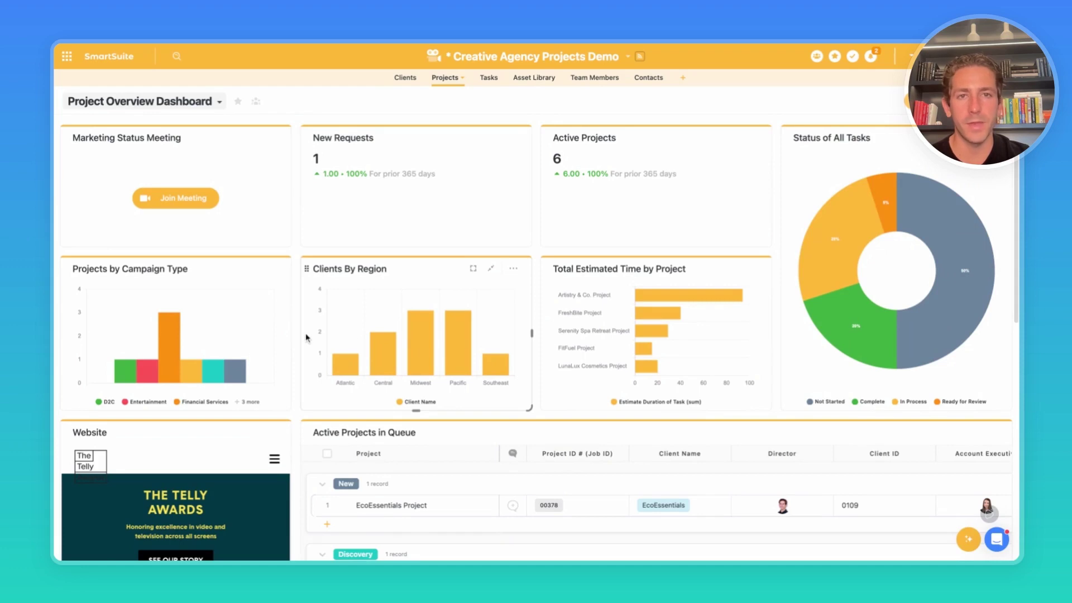
{"action": "mouse_move", "coordinate": [194, 371]}
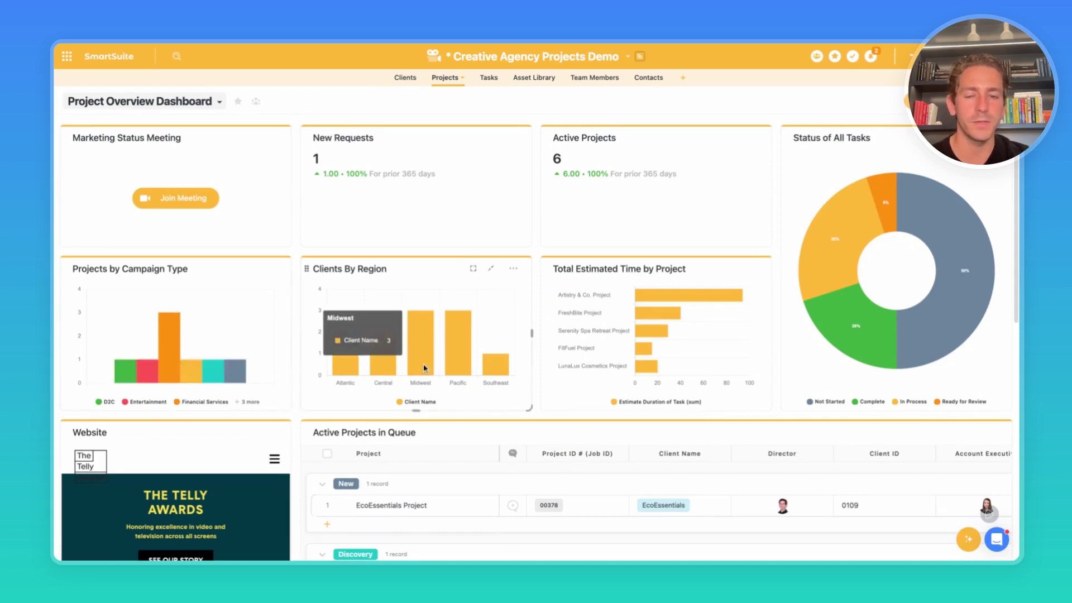